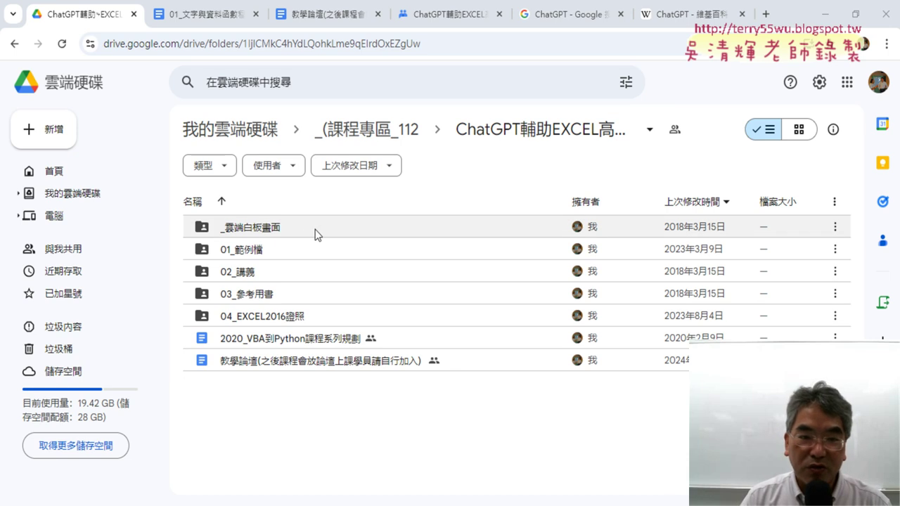
Step: In Google Drive, open _雲端白板畫面 > 01_文字與資料函數 and the 01_文字與資料函數程式碼 notes document
{"action": "double_click", "coordinate": [315, 229]}
{"action": "double_click", "coordinate": [315, 229]}
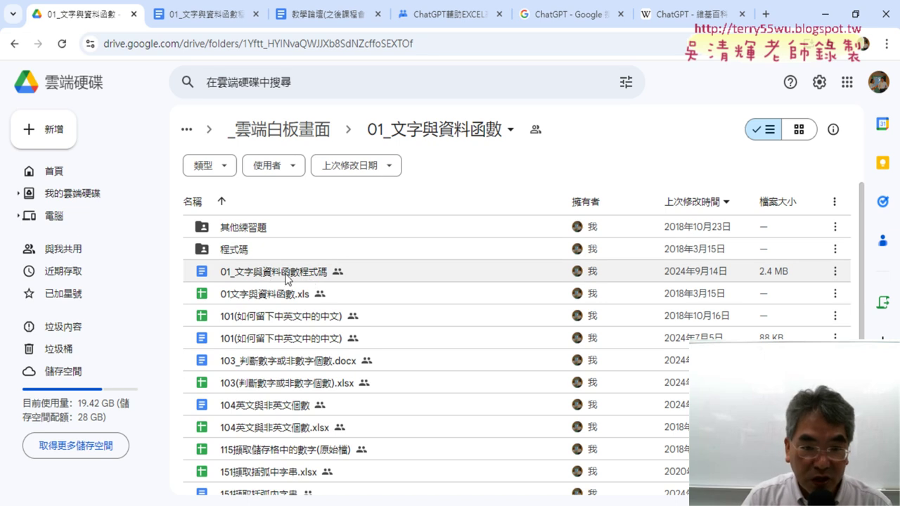
{"action": "double_click", "coordinate": [318, 279]}
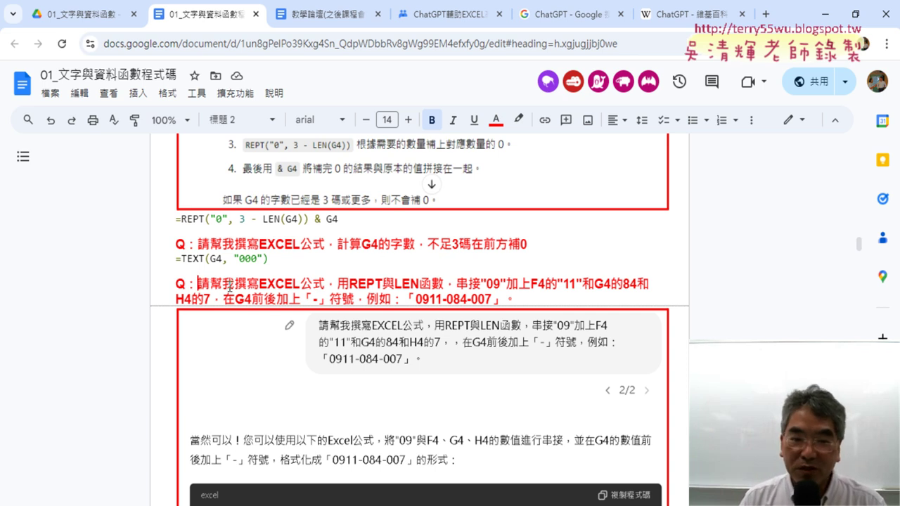
Step: Highlight 'EXCEL公式' in the question, then select the 請幫我改為VBA的Function程式 heading further down
{"action": "left_click_drag", "start_coordinate": [260, 284], "coordinate": [324, 284]}
{"action": "scroll", "coordinate": [527, 316], "scroll_direction": "down", "scroll_amount": 1}
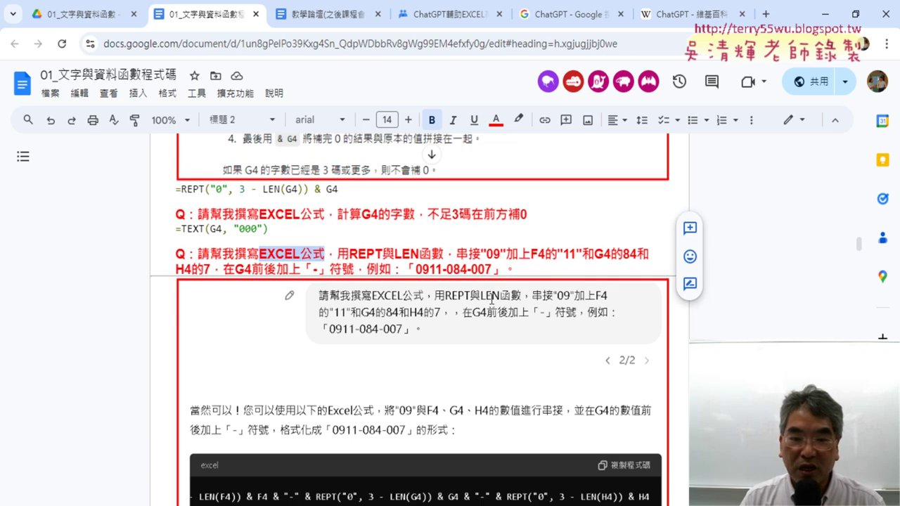
{"action": "scroll", "coordinate": [527, 315], "scroll_direction": "down", "scroll_amount": 4}
{"action": "scroll", "coordinate": [527, 315], "scroll_direction": "down", "scroll_amount": 3}
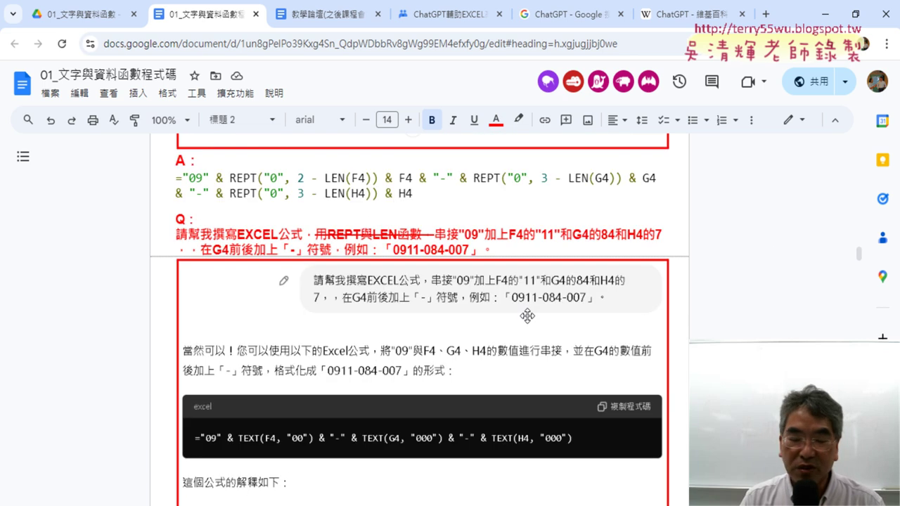
{"action": "scroll", "coordinate": [527, 315], "scroll_direction": "down", "scroll_amount": 4}
{"action": "scroll", "coordinate": [524, 316], "scroll_direction": "down", "scroll_amount": 4}
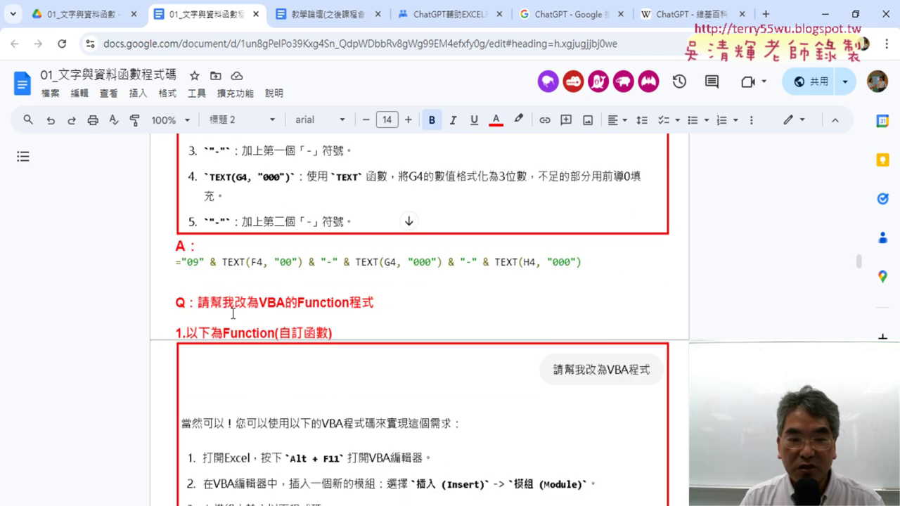
{"action": "mouse_move", "coordinate": [197, 302]}
{"action": "left_mouse_down"}
{"action": "mouse_move", "coordinate": [389, 307]}
{"action": "mouse_move", "coordinate": [377, 305]}
{"action": "left_mouse_up"}
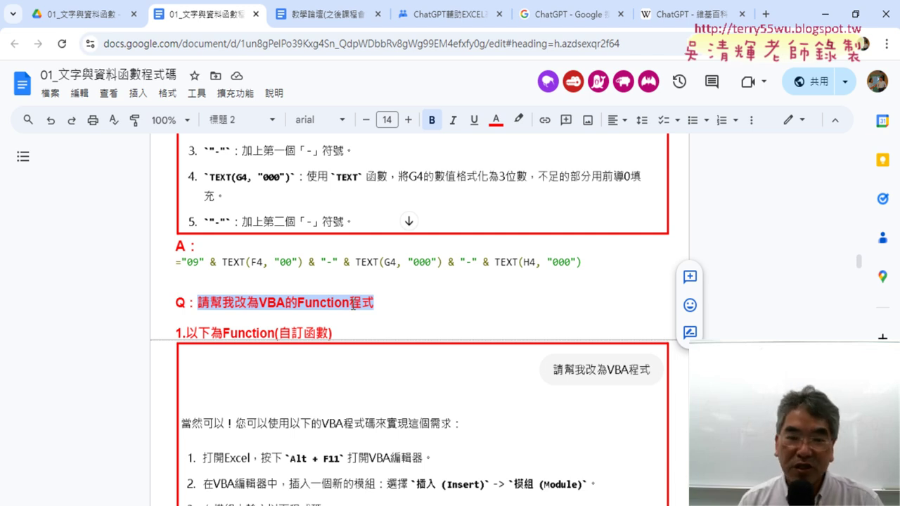
{"action": "left_click", "coordinate": [358, 296]}
{"action": "left_click_drag", "start_coordinate": [258, 302], "coordinate": [377, 302]}
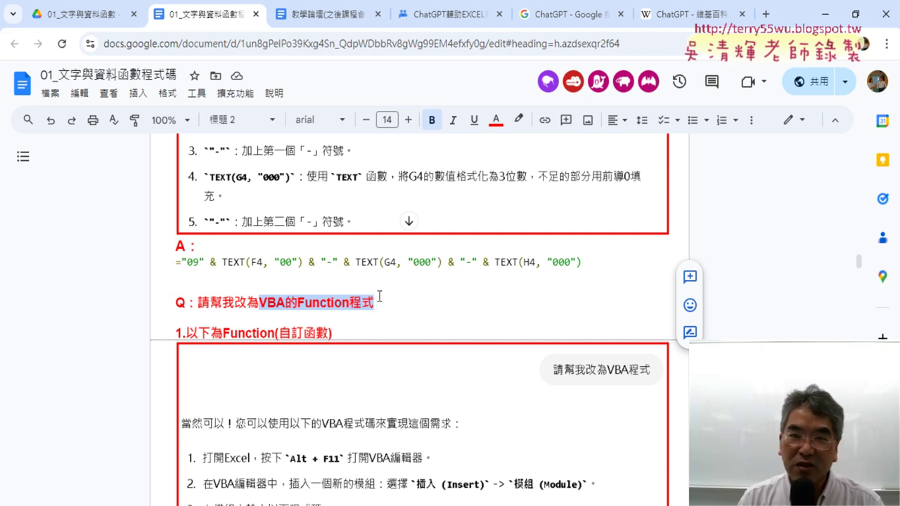
Step: From the Google results for ChatGPT, open the ChatGPT - OpenAI page and go to its 登入 page
{"action": "left_click", "coordinate": [685, 15]}
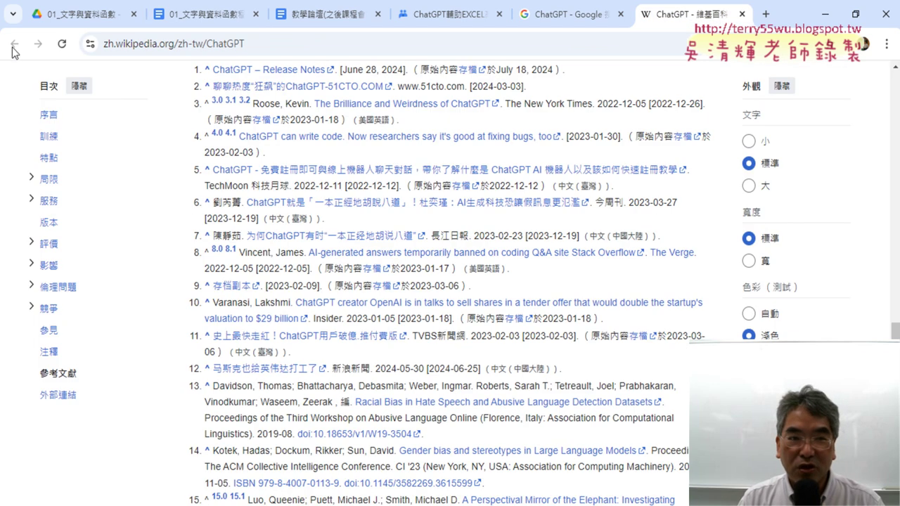
{"action": "left_click", "coordinate": [569, 16]}
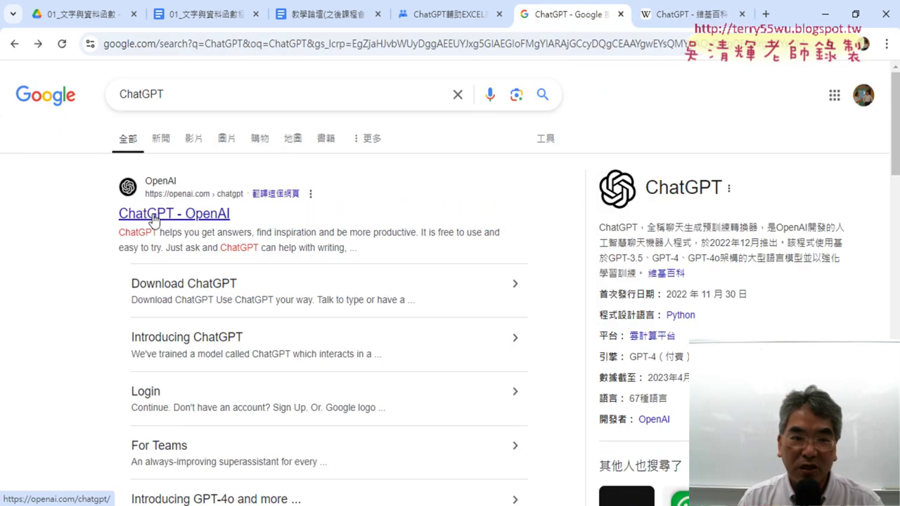
{"action": "double_click", "coordinate": [158, 95]}
{"action": "left_click", "coordinate": [180, 218]}
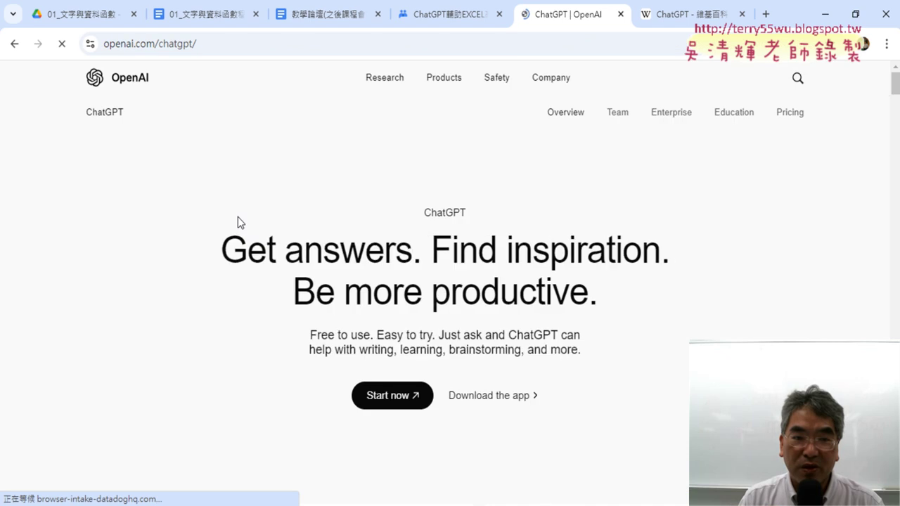
{"action": "left_click", "coordinate": [392, 398]}
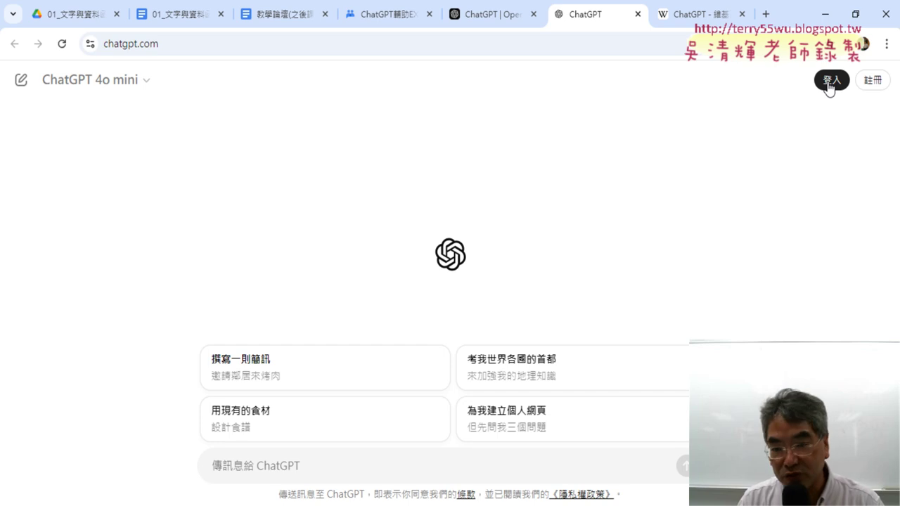
{"action": "left_click", "coordinate": [827, 89]}
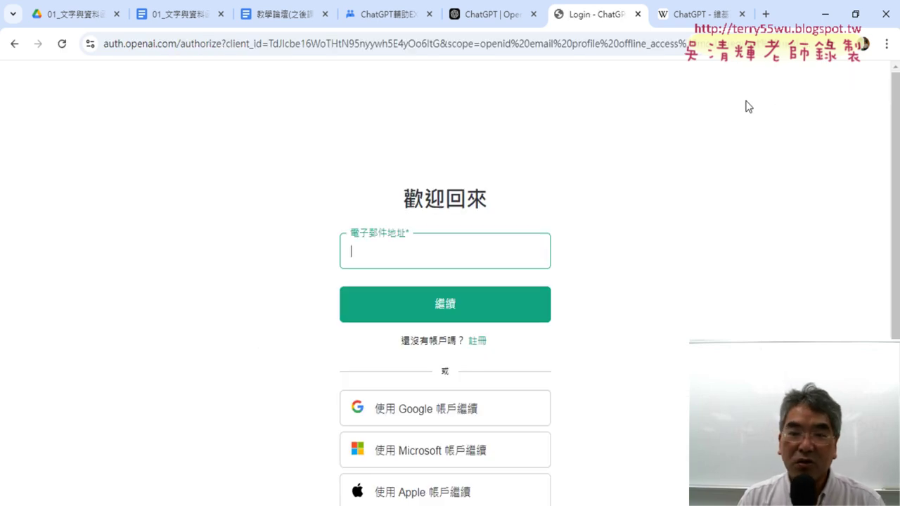
Step: Sign in to ChatGPT with the Google account (使用 Google 帳戶繼續)
{"action": "left_click", "coordinate": [444, 413]}
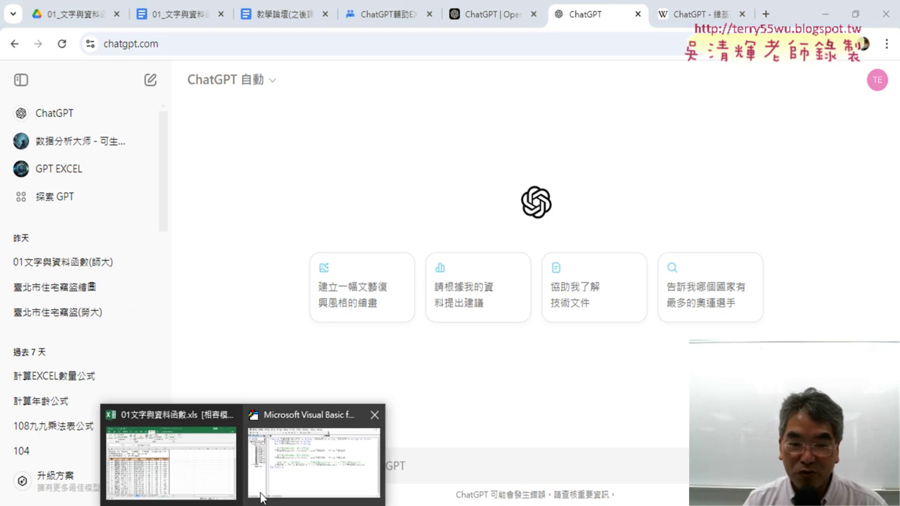
Step: In the Excel workbook, jump from A3 down to row 65536 with Ctrl+Down, then back with Ctrl+Up
{"action": "left_click", "coordinate": [171, 453]}
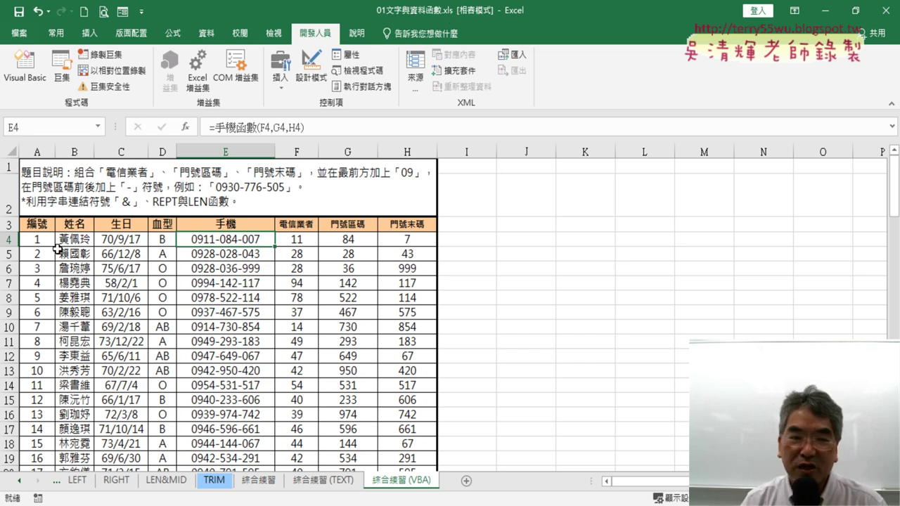
{"action": "left_click", "coordinate": [41, 225]}
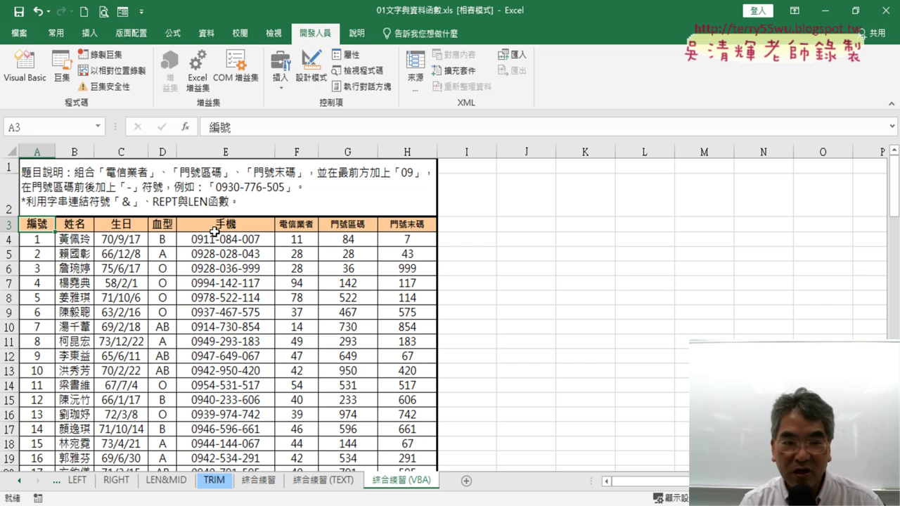
{"action": "key", "text": "ctrl+Down"}
{"action": "key", "text": "ctrl+Down"}
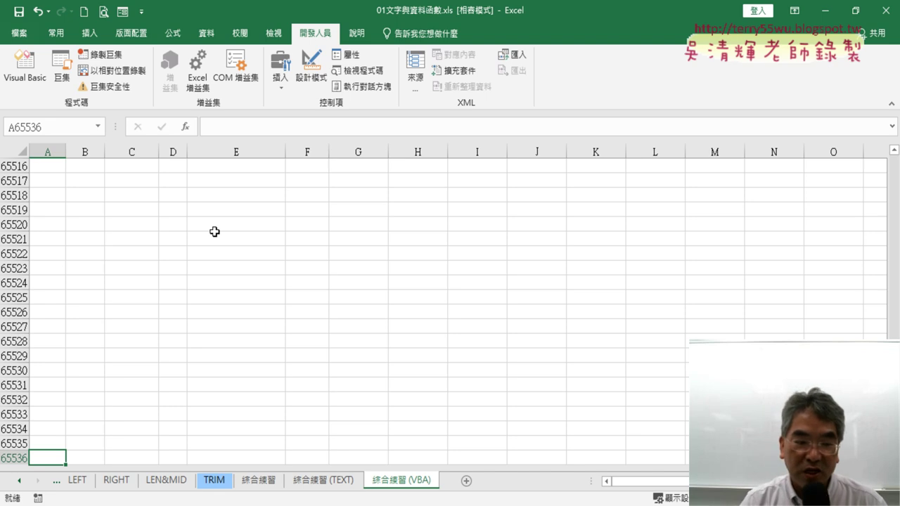
{"action": "left_click", "coordinate": [10, 458]}
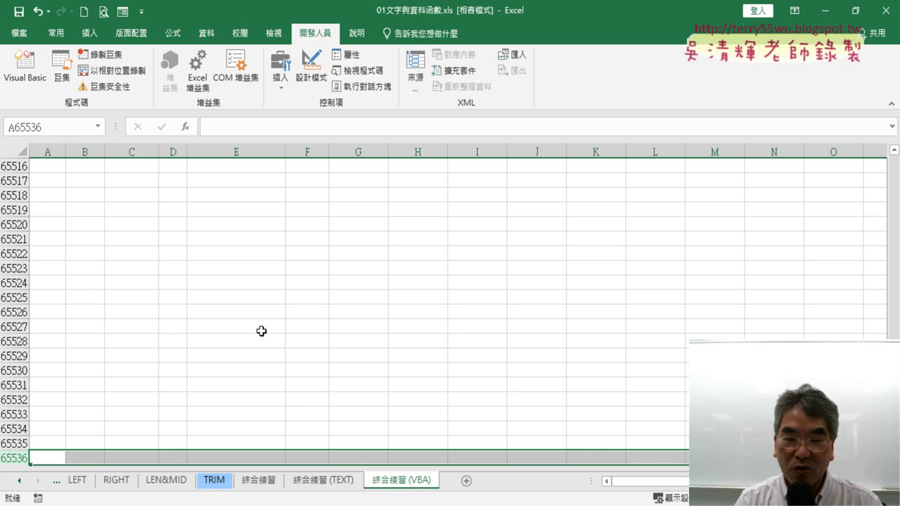
{"action": "key", "text": "ctrl+Up"}
{"action": "key", "text": "ctrl+Up"}
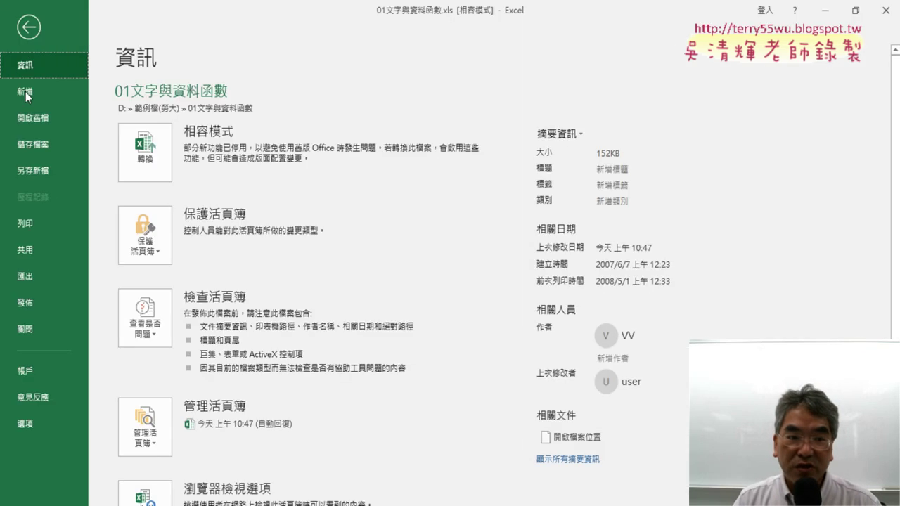
Step: Open the Save As dialog via 另存新檔 > 瀏覽 and move it to the screen centre
{"action": "left_click", "coordinate": [57, 172]}
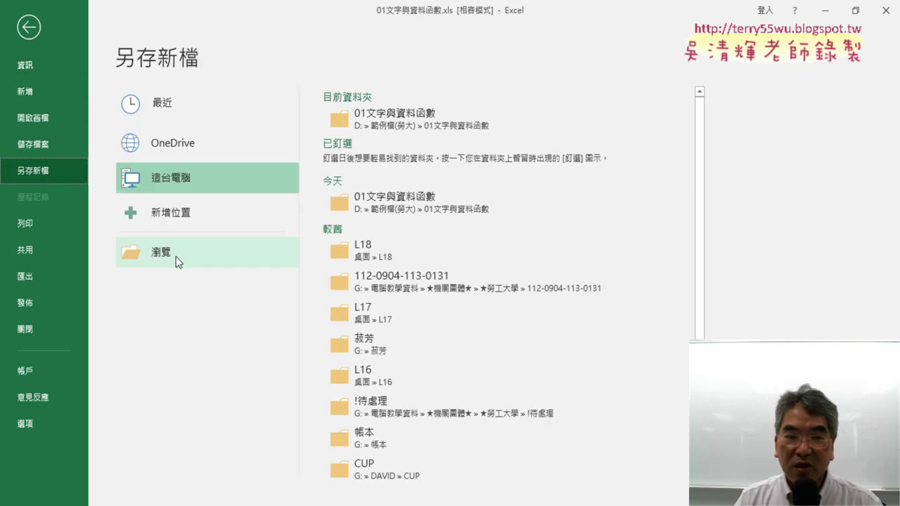
{"action": "left_click", "coordinate": [213, 255]}
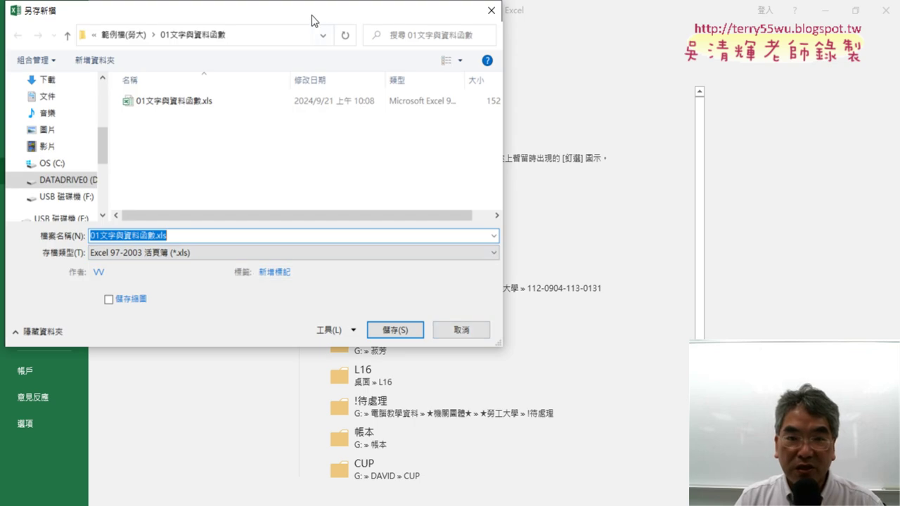
{"action": "mouse_move", "coordinate": [312, 19]}
{"action": "left_mouse_down"}
{"action": "mouse_move", "coordinate": [514, 75]}
{"action": "mouse_move", "coordinate": [555, 66]}
{"action": "left_mouse_up"}
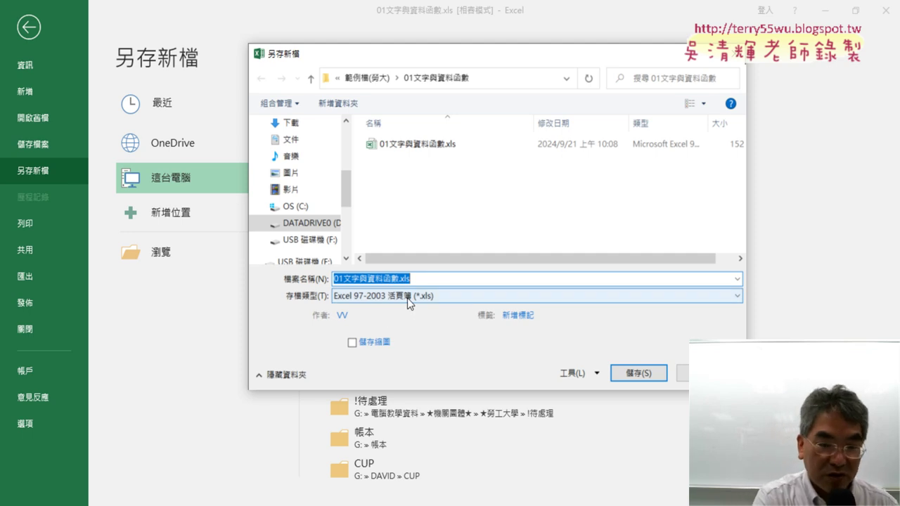
Step: Mark the Excel 97-2003 活頁簿 (*.xls) file type in red, clear the marks, then expand the type list
{"action": "mouse_move", "coordinate": [267, 286]}
{"action": "left_mouse_down"}
{"action": "mouse_move", "coordinate": [268, 311]}
{"action": "mouse_move", "coordinate": [418, 282]}
{"action": "mouse_move", "coordinate": [463, 309]}
{"action": "left_mouse_up"}
{"action": "left_click_drag", "start_coordinate": [271, 311], "coordinate": [461, 309]}
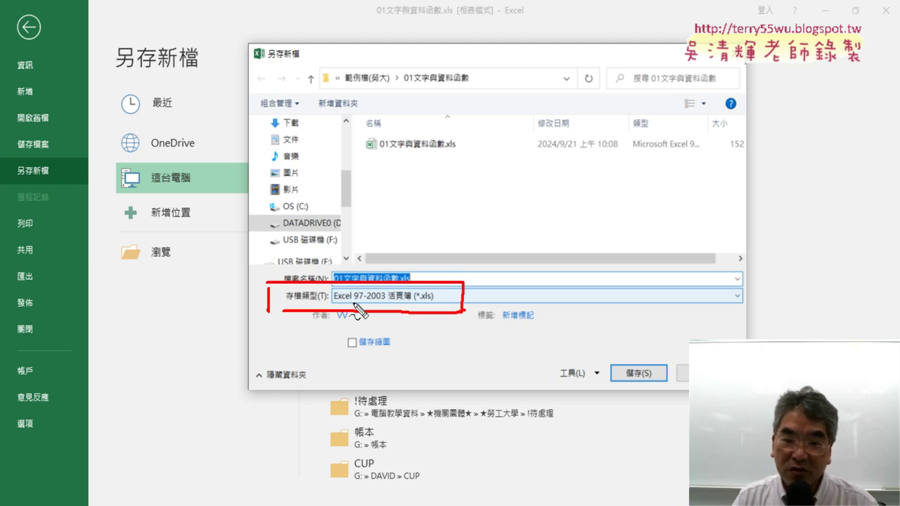
{"action": "mouse_move", "coordinate": [356, 300]}
{"action": "left_mouse_down"}
{"action": "mouse_move", "coordinate": [342, 310]}
{"action": "mouse_move", "coordinate": [360, 308]}
{"action": "left_mouse_up"}
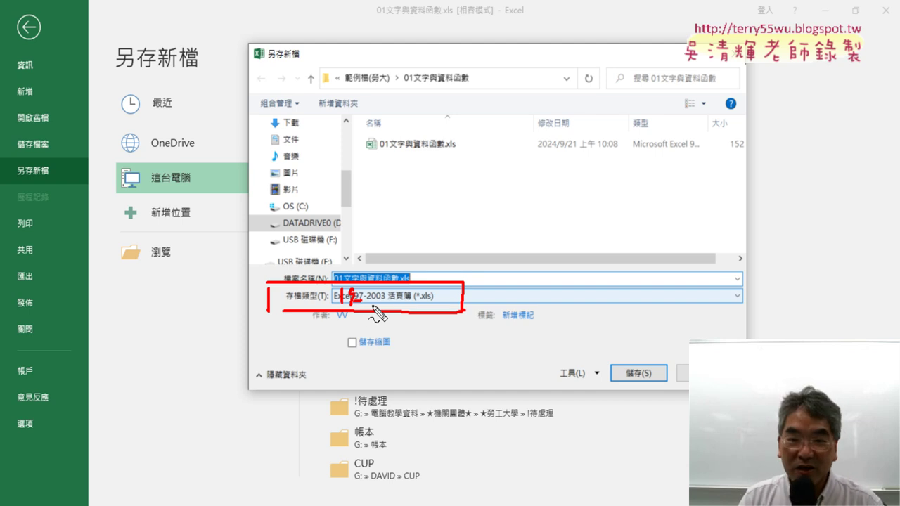
{"action": "left_click_drag", "start_coordinate": [366, 303], "coordinate": [385, 304]}
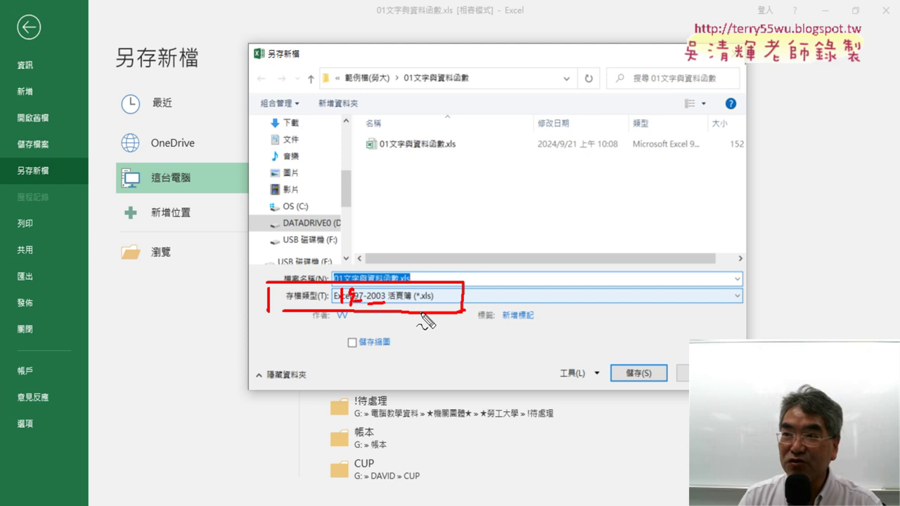
{"action": "left_click_drag", "start_coordinate": [391, 304], "coordinate": [431, 304]}
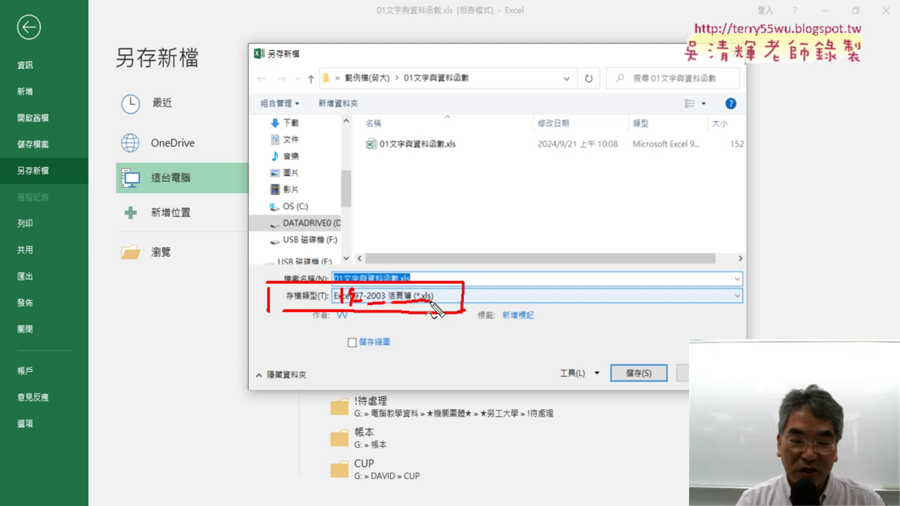
{"action": "key", "text": "Escape"}
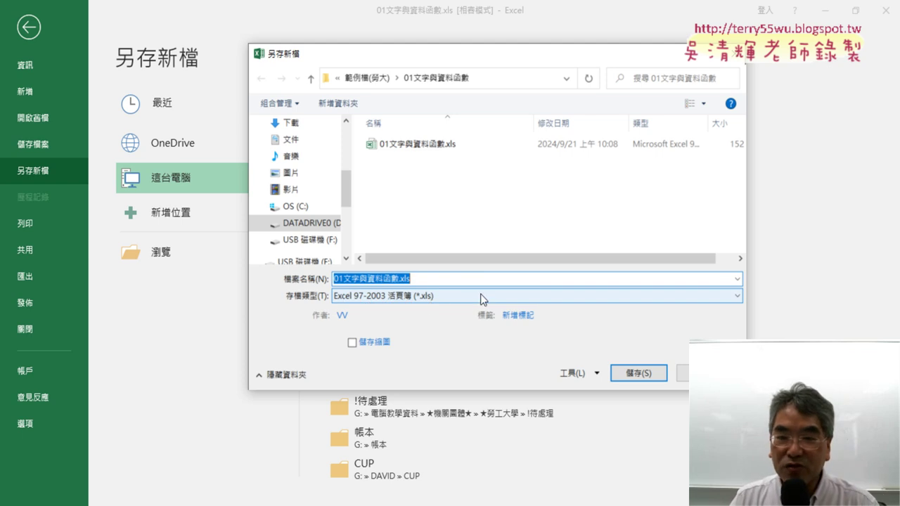
{"action": "left_click", "coordinate": [480, 296]}
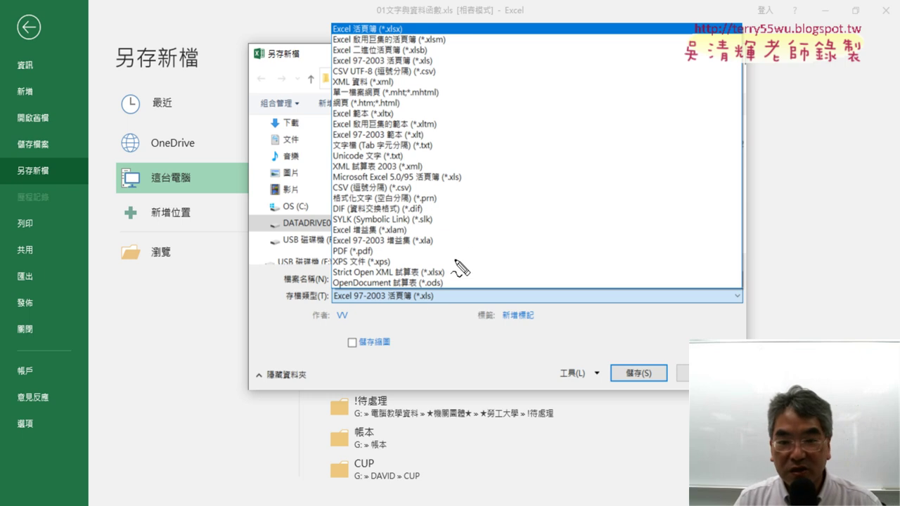
Step: Underline .xls, .xlsx and the macro-enabled .xlsm formats in red, then close the list unchanged
{"action": "left_click_drag", "start_coordinate": [420, 300], "coordinate": [431, 301]}
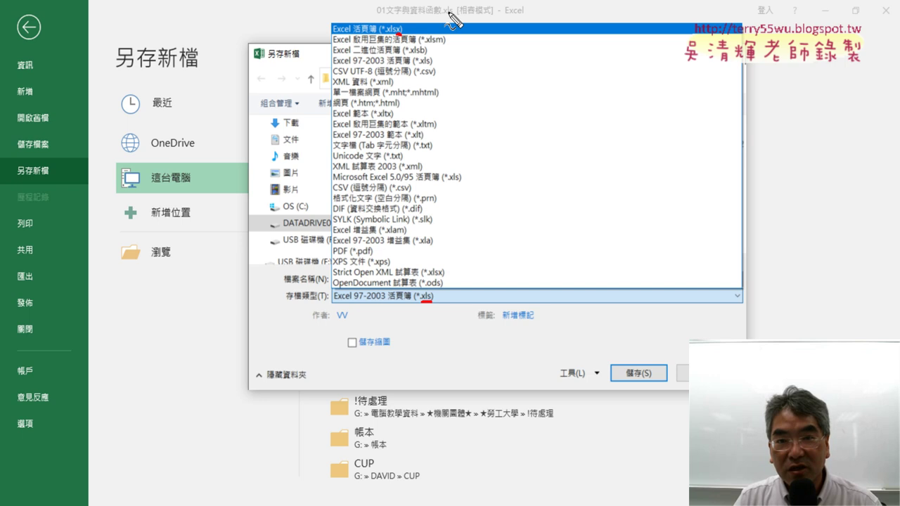
{"action": "left_click_drag", "start_coordinate": [393, 33], "coordinate": [402, 33]}
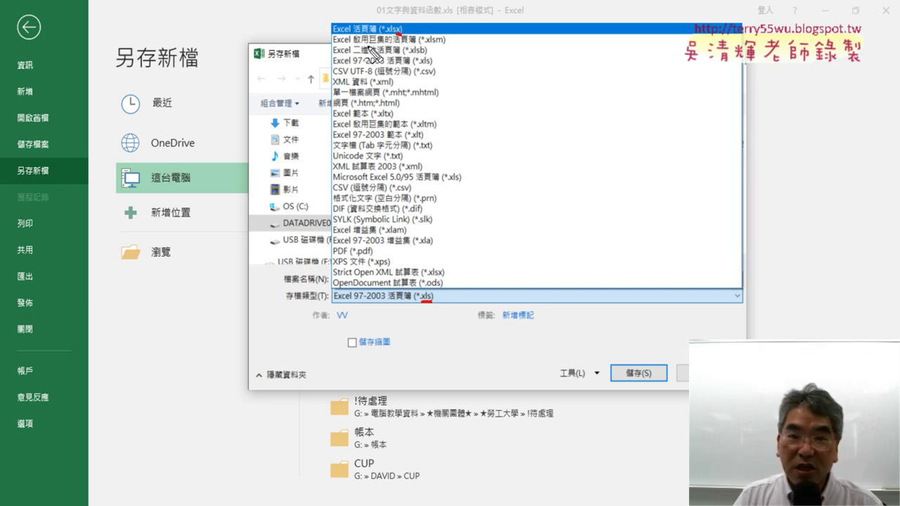
{"action": "left_click_drag", "start_coordinate": [355, 44], "coordinate": [376, 43]}
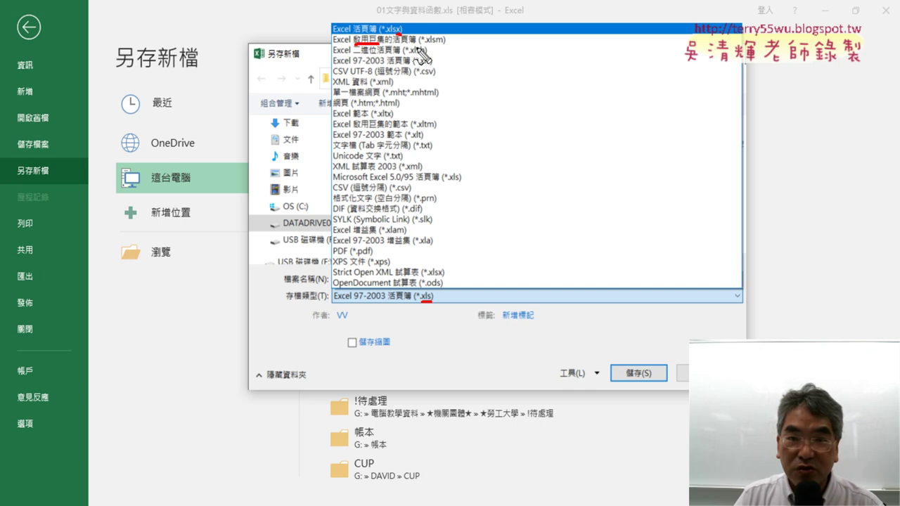
{"action": "left_click_drag", "start_coordinate": [435, 43], "coordinate": [445, 44]}
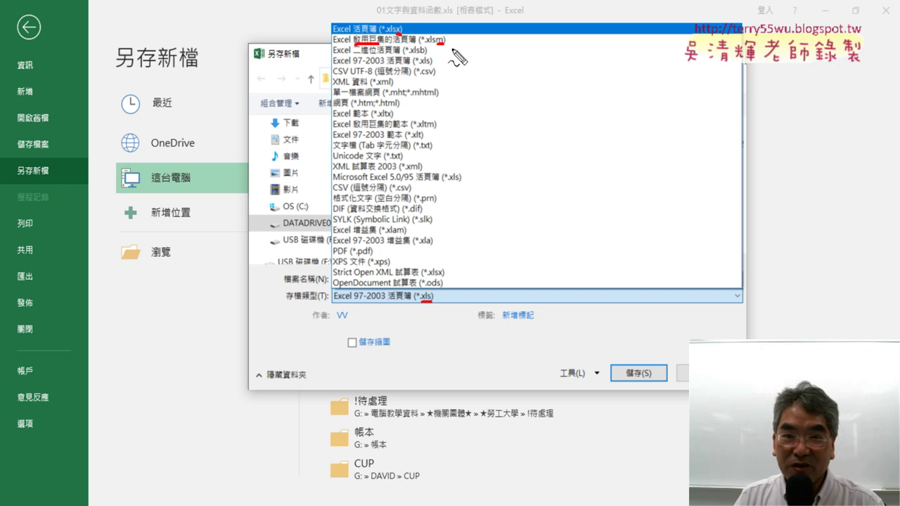
{"action": "mouse_move", "coordinate": [449, 48]}
{"action": "left_mouse_down"}
{"action": "mouse_move", "coordinate": [396, 50]}
{"action": "mouse_move", "coordinate": [450, 56]}
{"action": "left_mouse_up"}
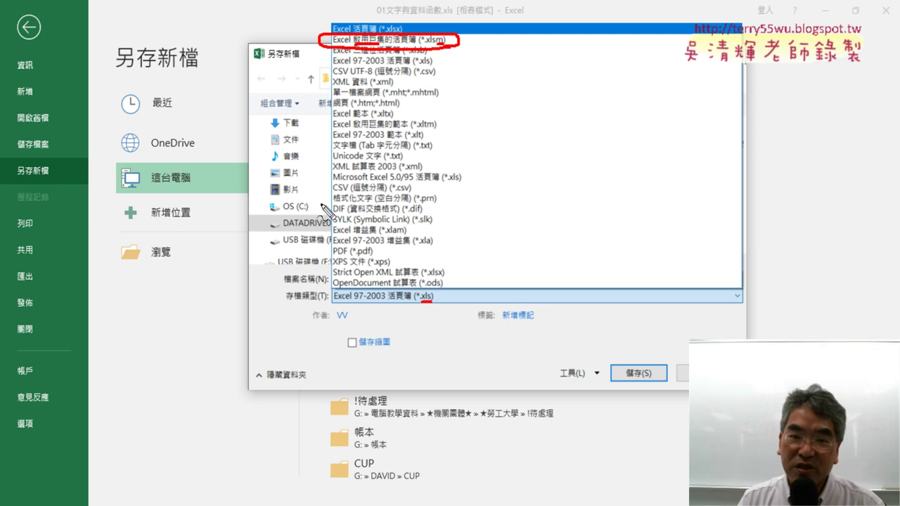
{"action": "mouse_move", "coordinate": [219, 36]}
{"action": "left_mouse_down"}
{"action": "mouse_move", "coordinate": [314, 43]}
{"action": "mouse_move", "coordinate": [271, 65]}
{"action": "left_mouse_up"}
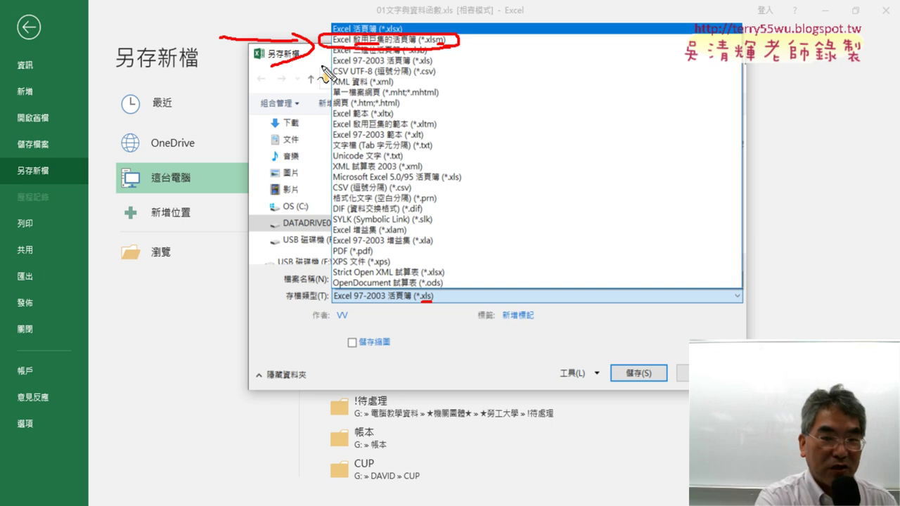
{"action": "left_click", "coordinate": [321, 65]}
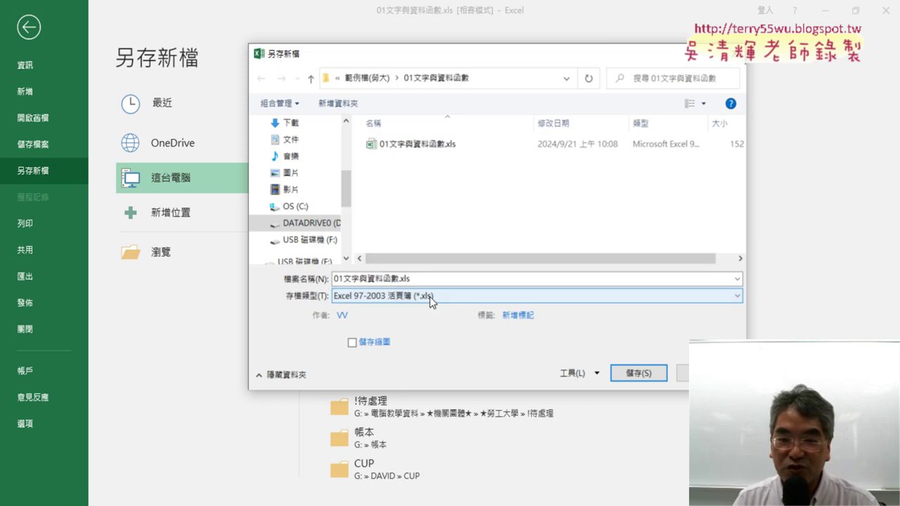
Step: Pick .xlsm, then switch to Excel 活頁簿 (*.xlsx) and save, triggering the macro-free warning
{"action": "left_click", "coordinate": [430, 297]}
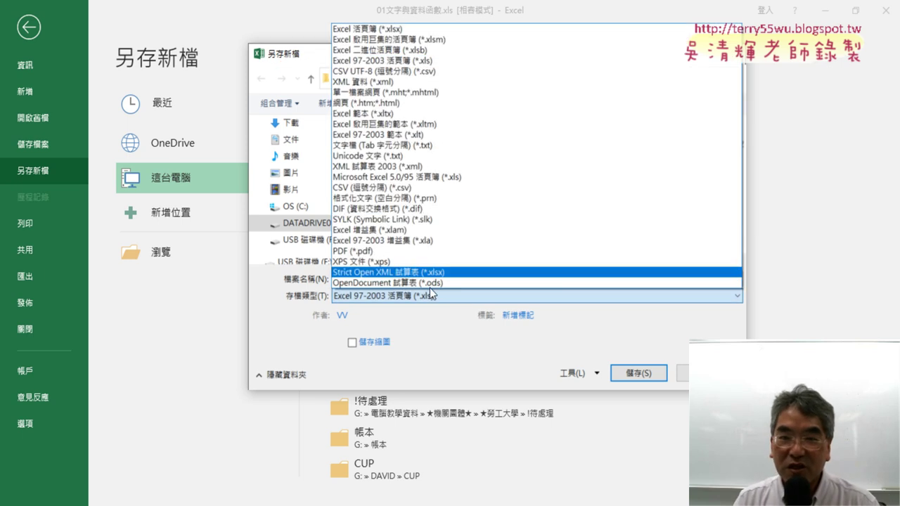
{"action": "left_click", "coordinate": [463, 40]}
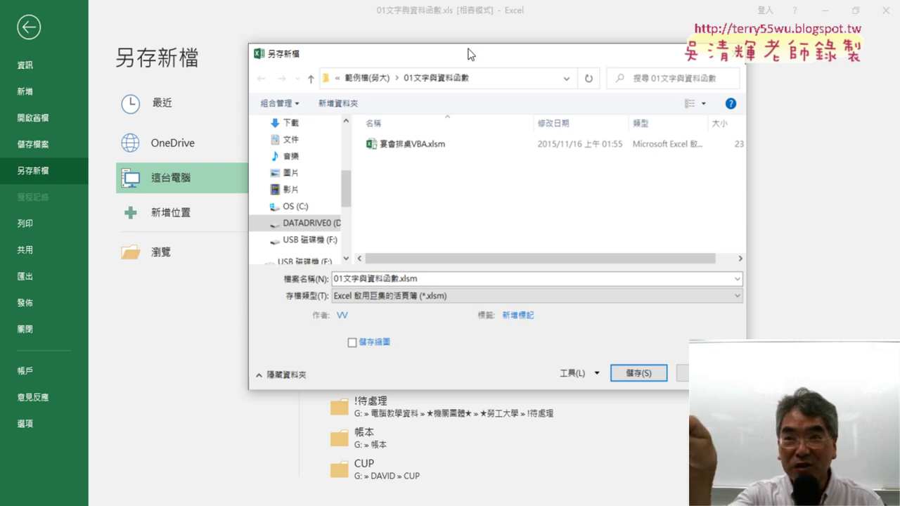
{"action": "left_click", "coordinate": [438, 296]}
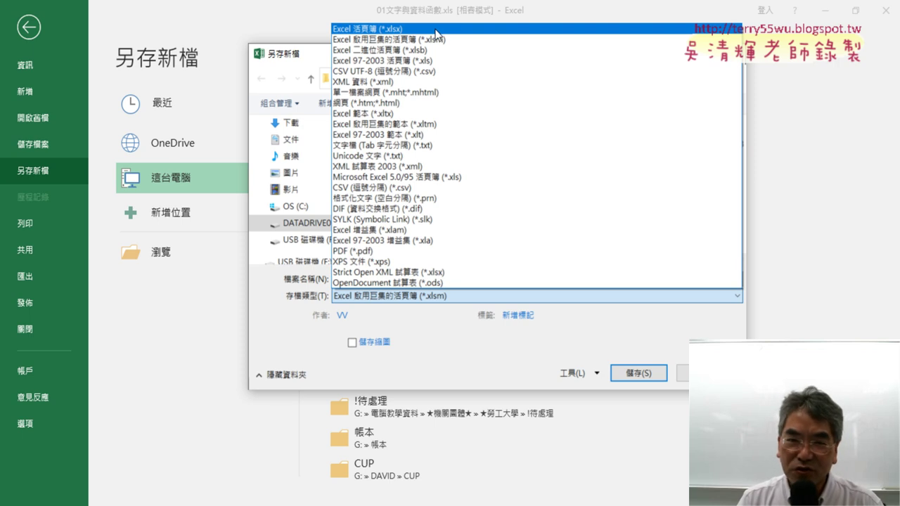
{"action": "left_click", "coordinate": [437, 30]}
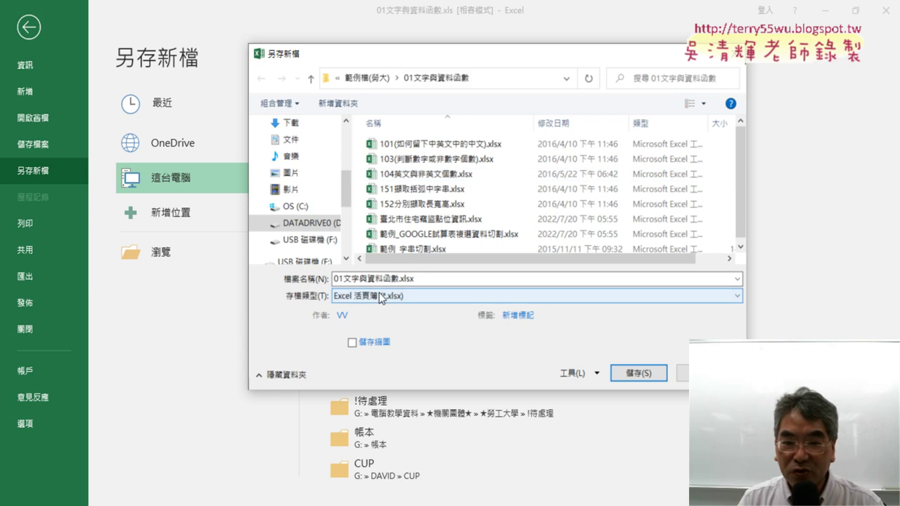
{"action": "left_click", "coordinate": [628, 374]}
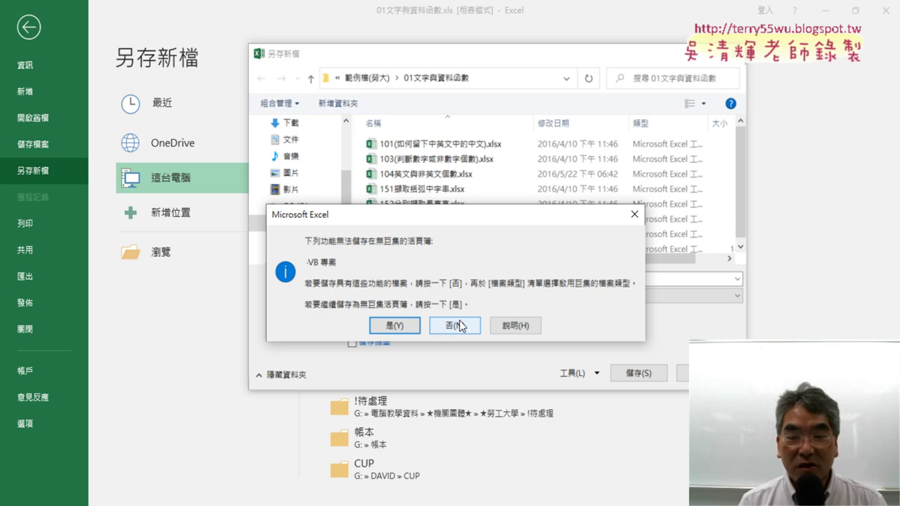
Step: Answer No to the macro-free warning and reopen the save-type list
{"action": "left_click", "coordinate": [468, 329]}
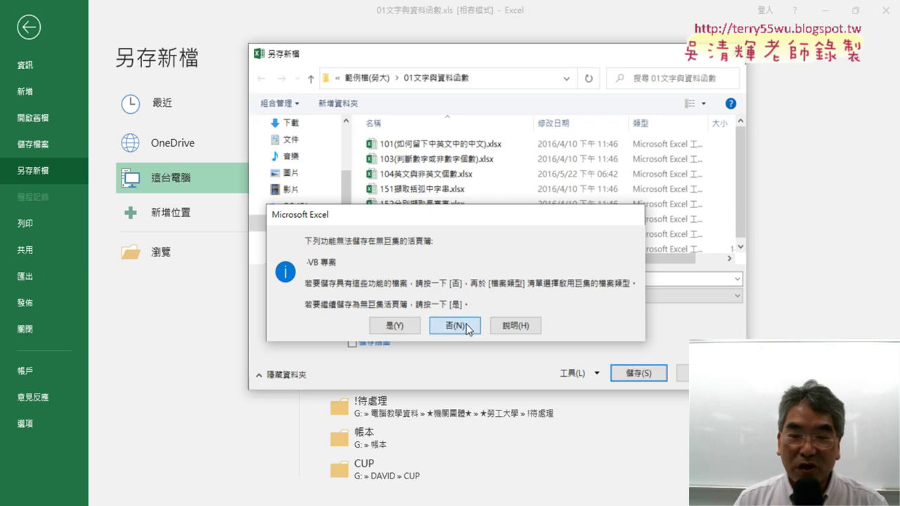
{"action": "left_click", "coordinate": [406, 296]}
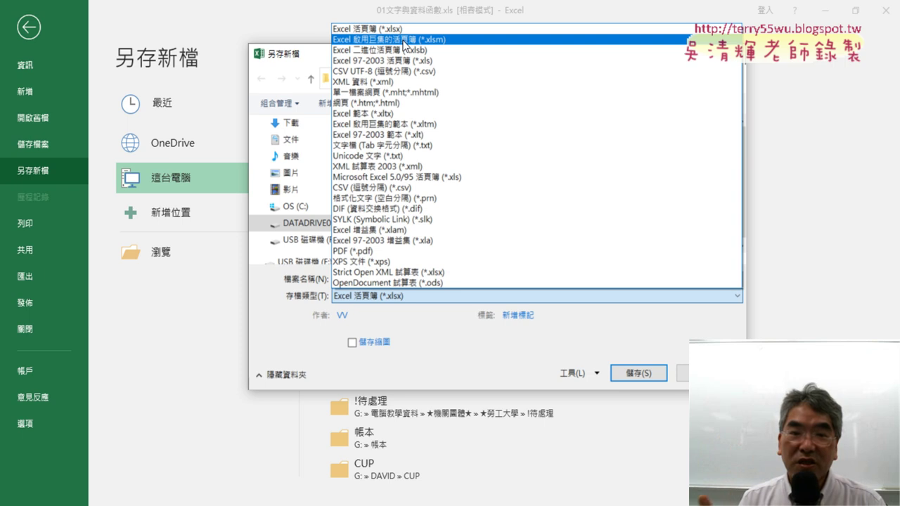
Step: Switch between the .xlsm and .xlsx types, declining the macro-free save warning again
{"action": "left_click", "coordinate": [405, 39]}
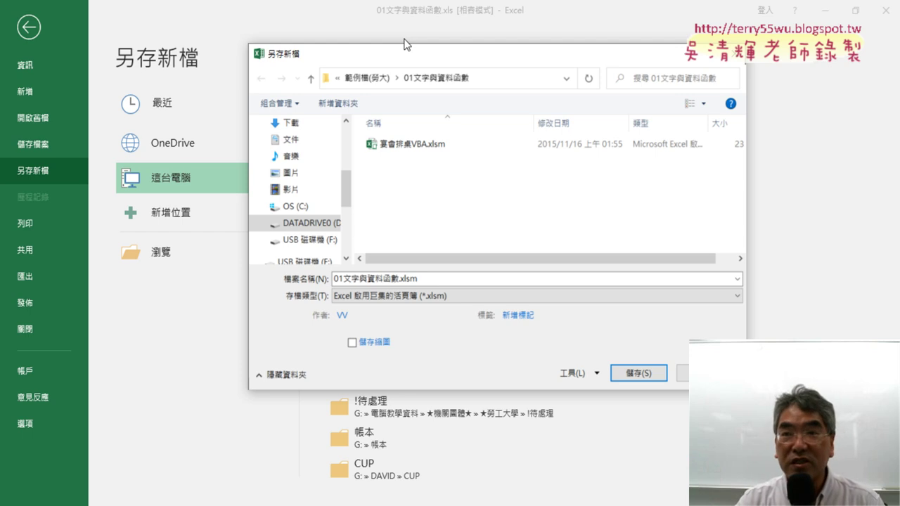
{"action": "left_click", "coordinate": [648, 377]}
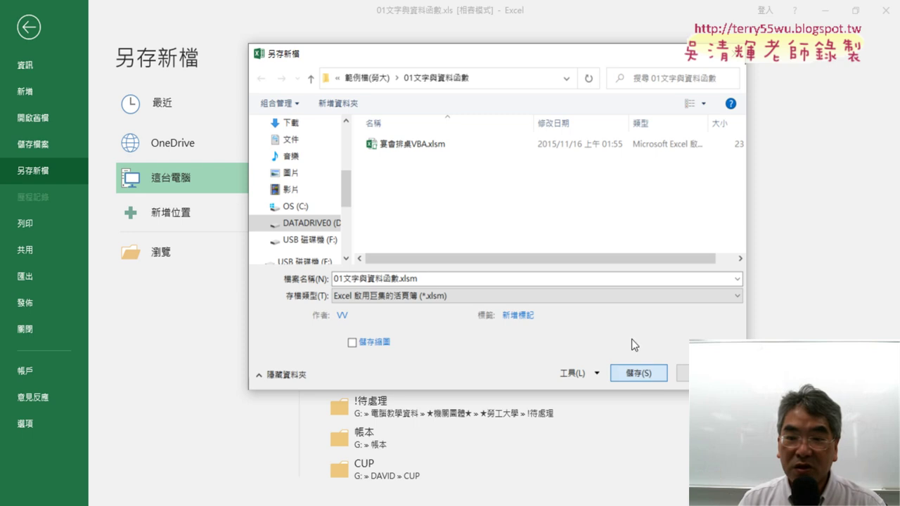
{"action": "left_click", "coordinate": [594, 296]}
{"action": "left_click", "coordinate": [514, 40]}
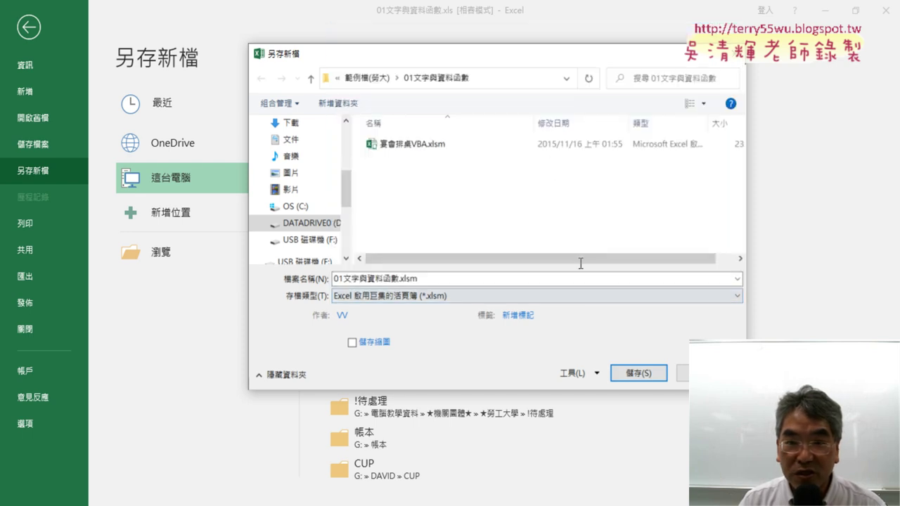
{"action": "left_click", "coordinate": [454, 295]}
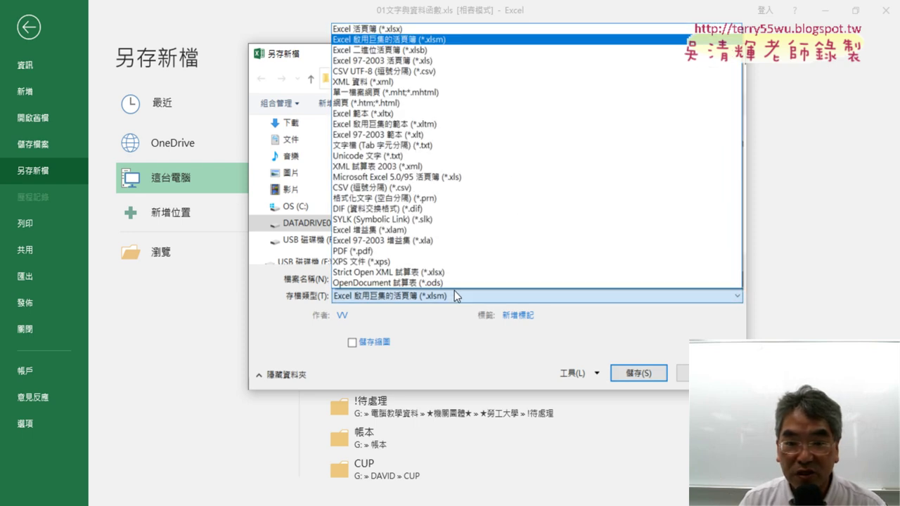
{"action": "left_click", "coordinate": [436, 29]}
{"action": "left_click", "coordinate": [643, 376]}
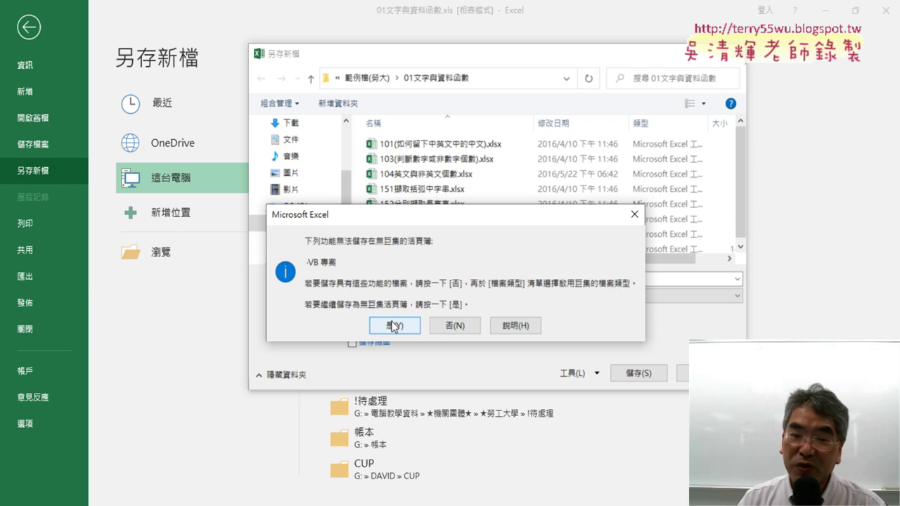
{"action": "left_click", "coordinate": [455, 325]}
Step: Choose Excel Macro-Enabled Workbook (*.xlsm) and save as 01文字與資料函數.xlsm
{"action": "left_click", "coordinate": [475, 294]}
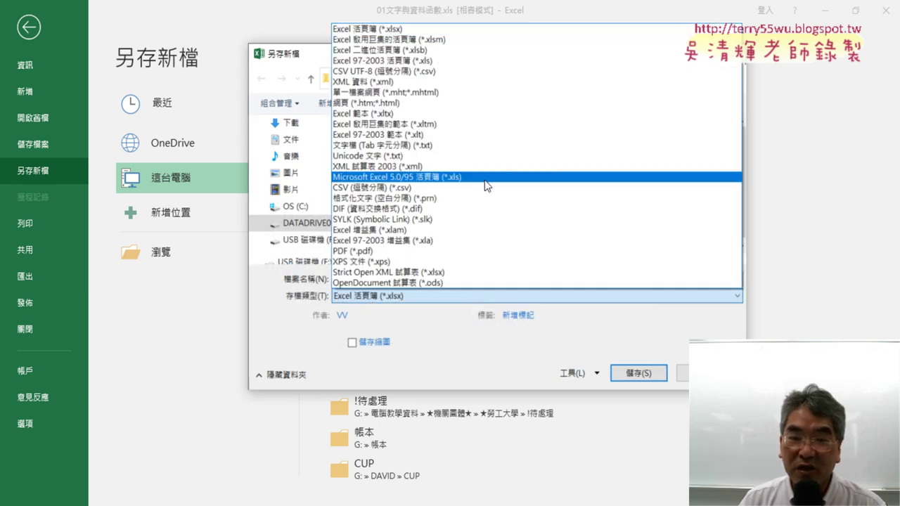
{"action": "left_click", "coordinate": [499, 39]}
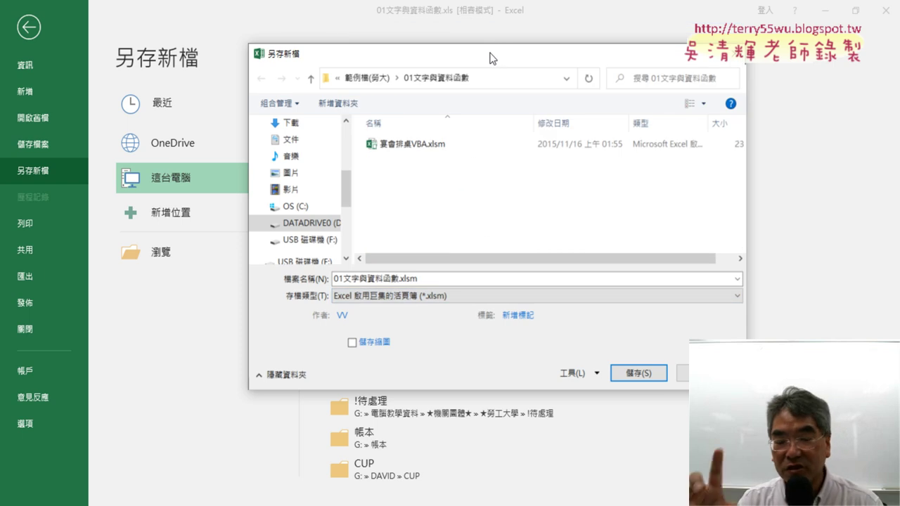
{"action": "left_click", "coordinate": [637, 372]}
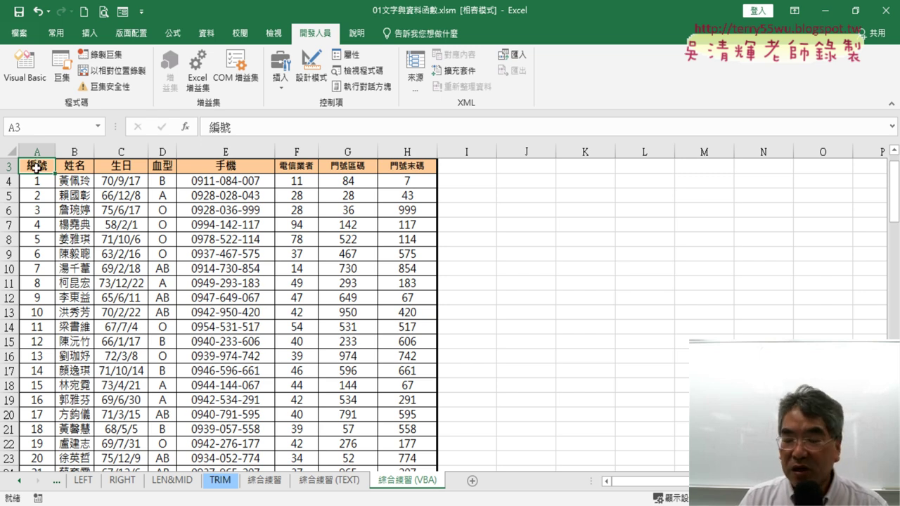
Step: From empty cell J1, jump to the sheet's last row with Ctrl+Down
{"action": "scroll", "coordinate": [685, 227], "scroll_direction": "up", "scroll_amount": 1}
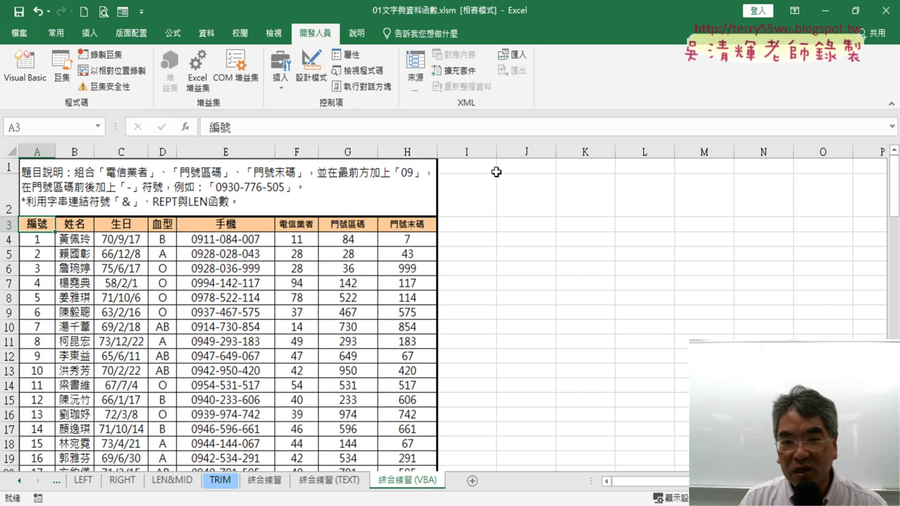
{"action": "left_click", "coordinate": [542, 172]}
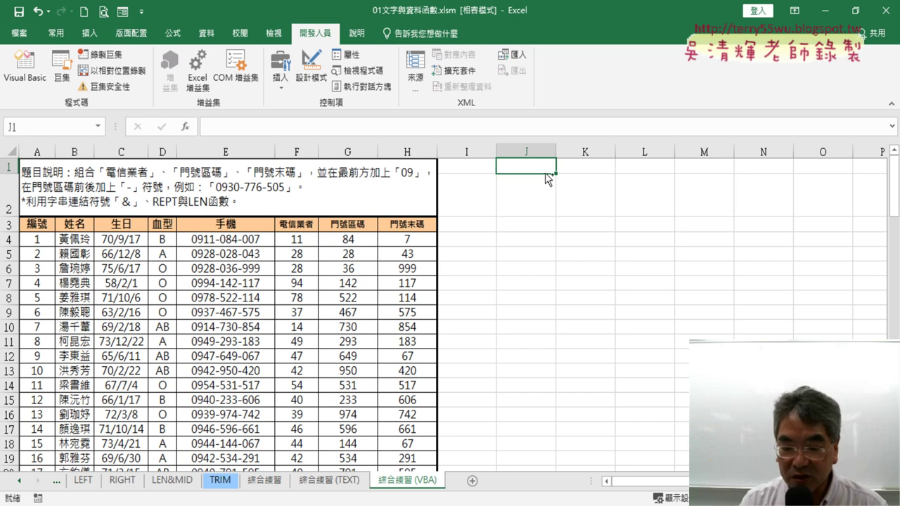
{"action": "key", "text": "ctrl+Down"}
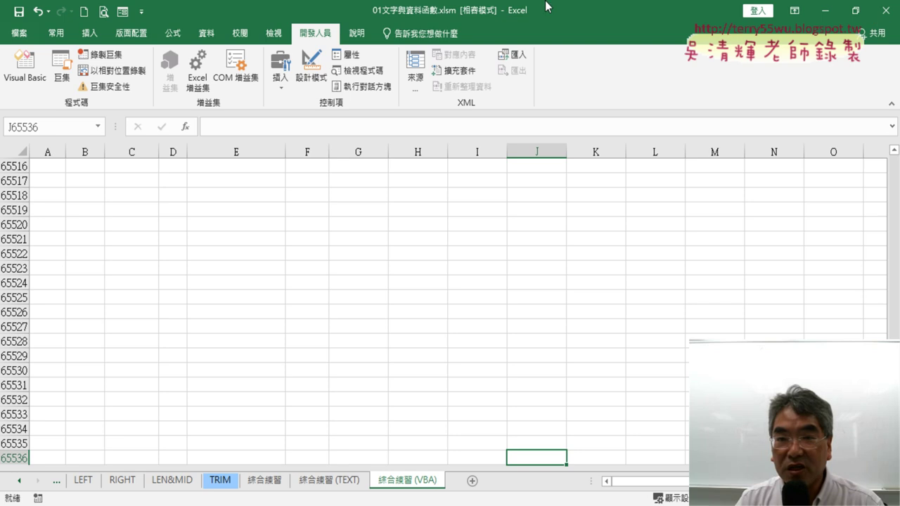
Step: Close Excel and browse to 範例檔(勞大)\01文字與資料函數 in File Explorer, sorted by modified date
{"action": "left_click", "coordinate": [885, 11]}
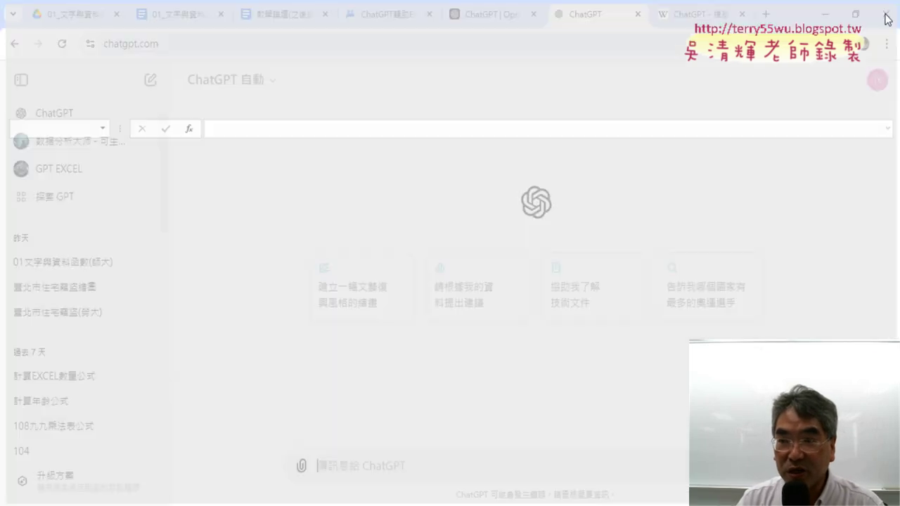
{"action": "left_click", "coordinate": [188, 504]}
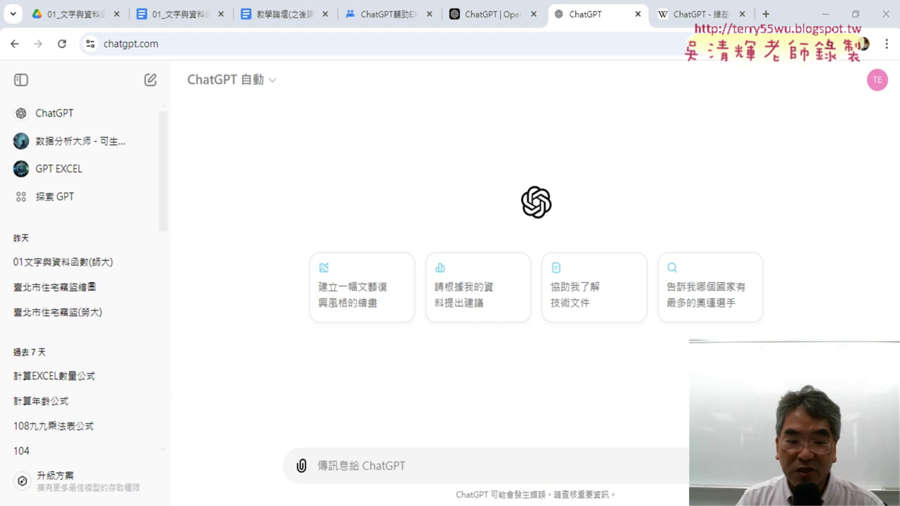
{"action": "left_click", "coordinate": [415, 459]}
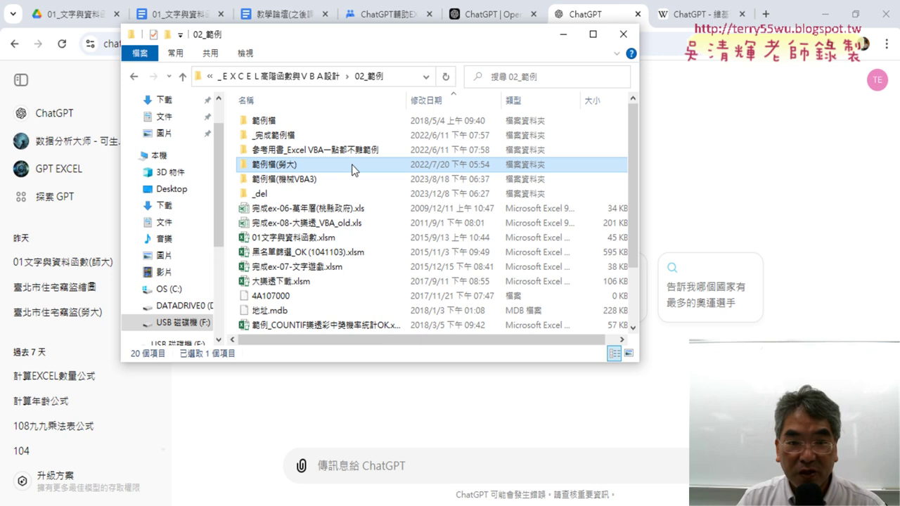
{"action": "double_click", "coordinate": [352, 165]}
{"action": "double_click", "coordinate": [405, 121]}
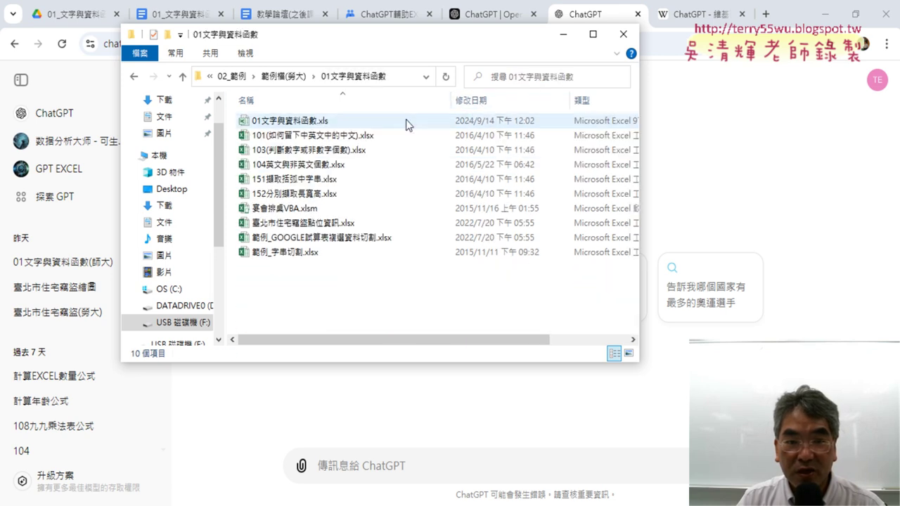
{"action": "left_click", "coordinate": [477, 104]}
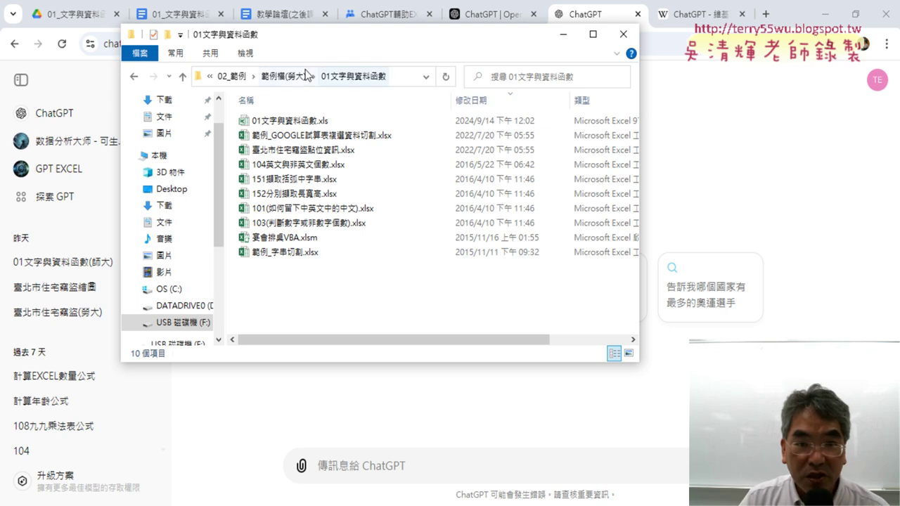
Step: Go back up to 02_範例, re-enter the folders and open 01文字與資料函數.xls
{"action": "left_click", "coordinate": [281, 76]}
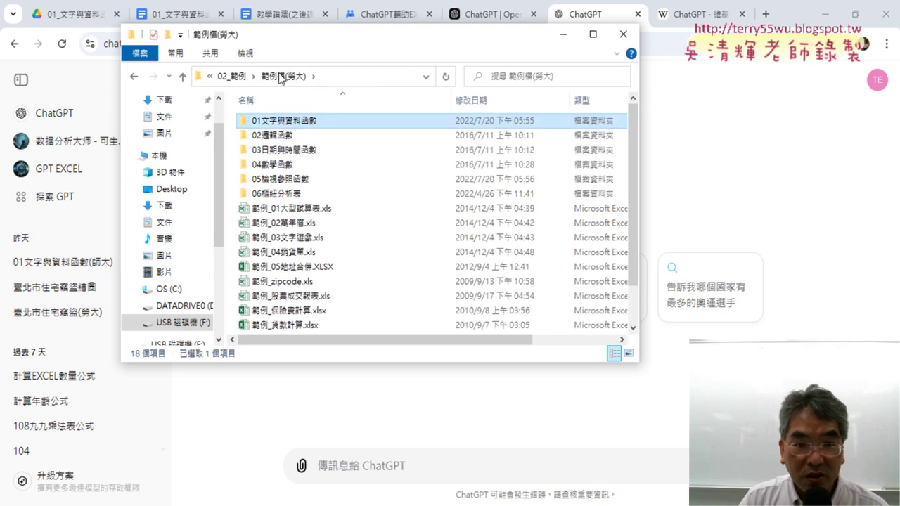
{"action": "left_click", "coordinate": [232, 76]}
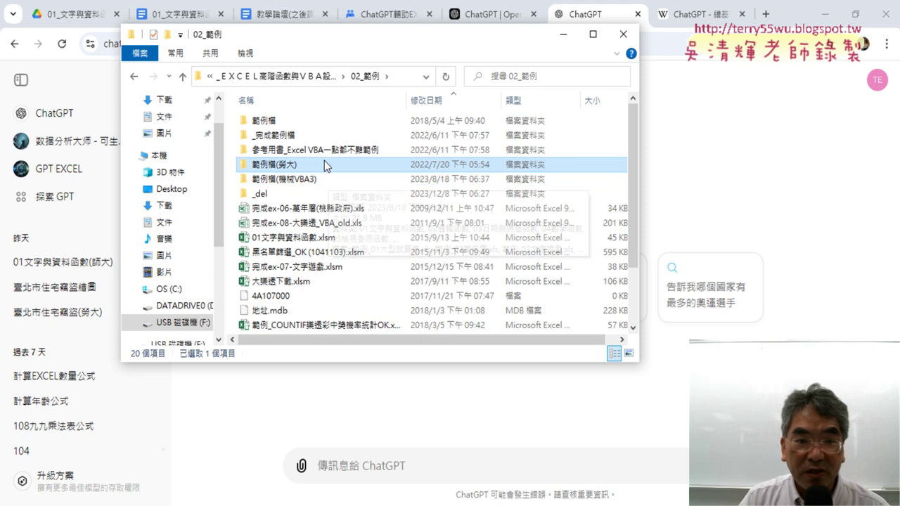
{"action": "double_click", "coordinate": [324, 162]}
{"action": "double_click", "coordinate": [342, 124]}
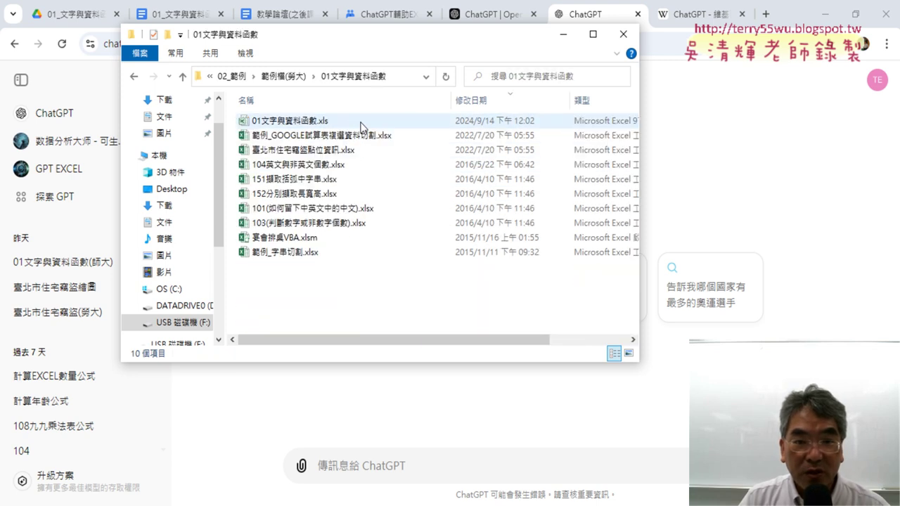
{"action": "double_click", "coordinate": [355, 122]}
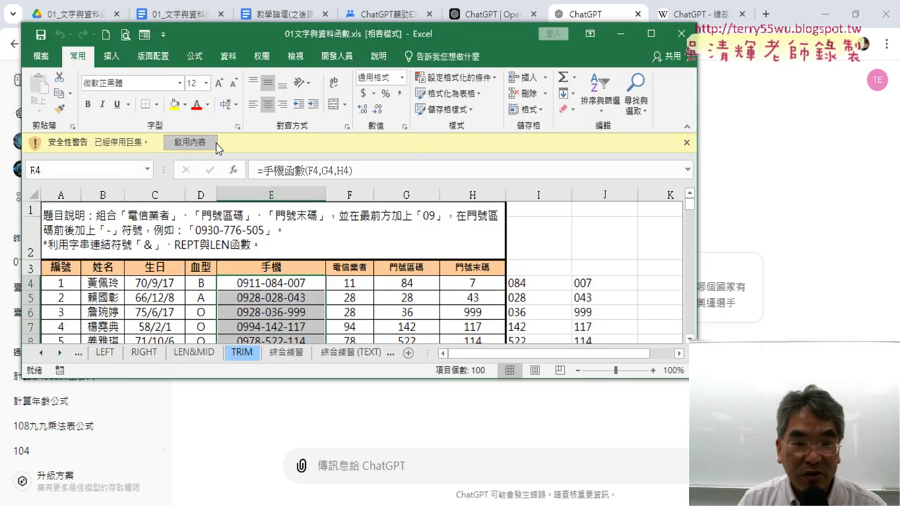
Step: Save a copy as Excel Macro-Enabled Workbook (*.xlsm) named 01文字與資料函數.xlsm, then close Excel
{"action": "left_click", "coordinate": [207, 143]}
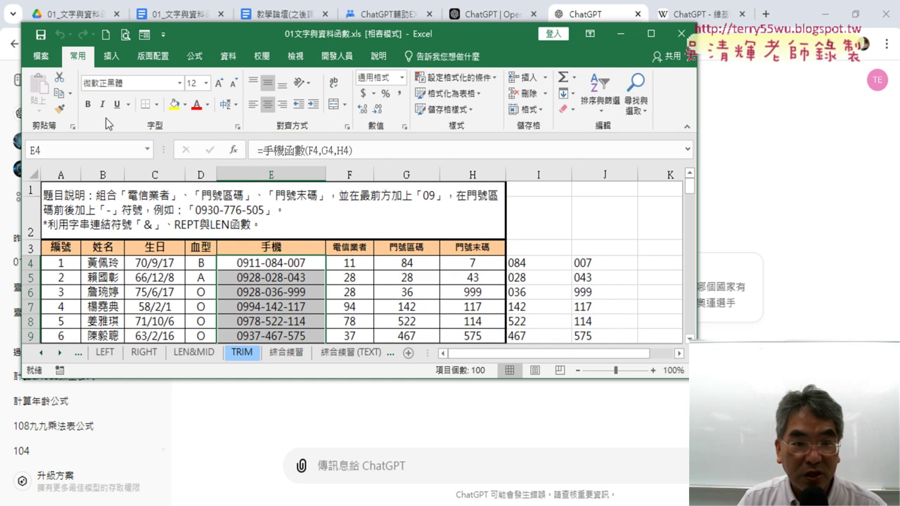
{"action": "left_click", "coordinate": [41, 56]}
{"action": "left_click", "coordinate": [69, 191]}
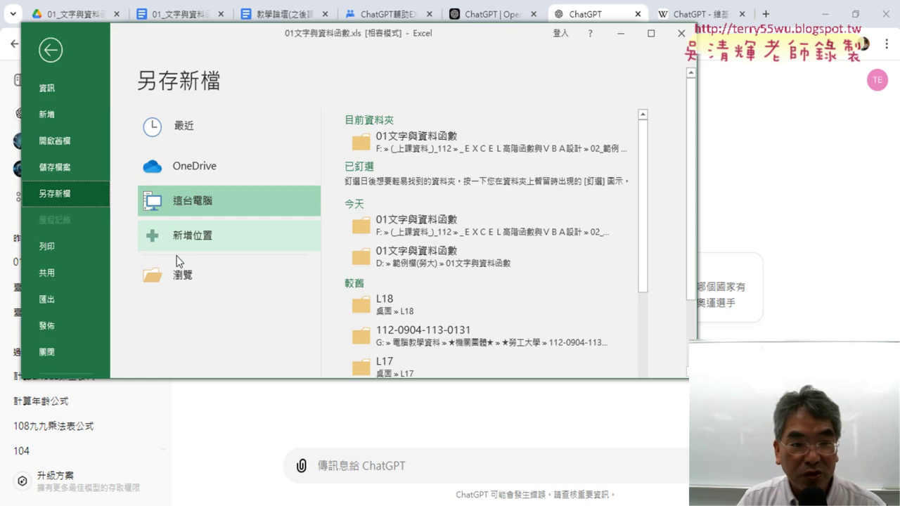
{"action": "left_click", "coordinate": [180, 272]}
{"action": "left_click", "coordinate": [343, 279]}
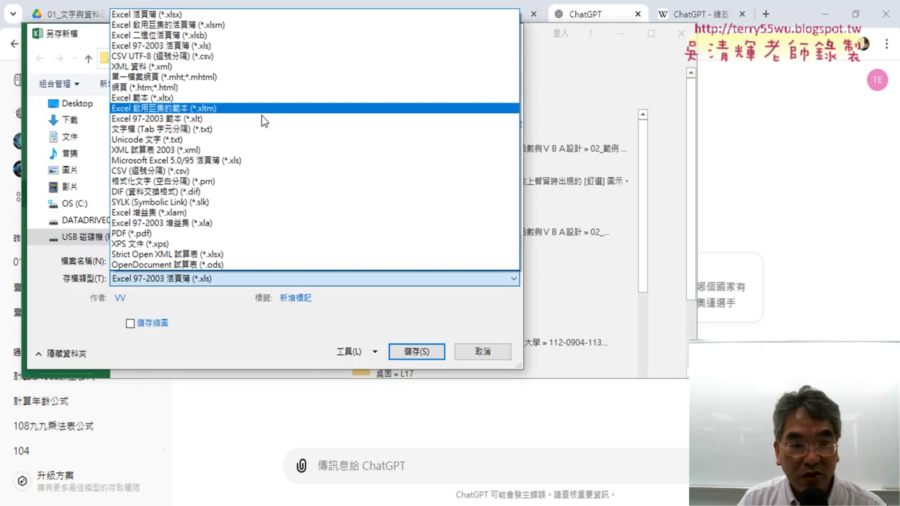
{"action": "left_click", "coordinate": [249, 27]}
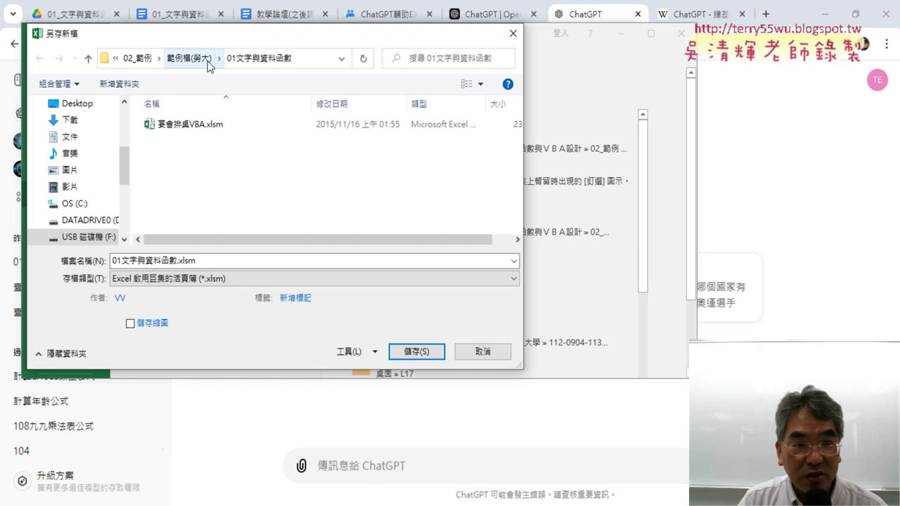
{"action": "left_click", "coordinate": [416, 351]}
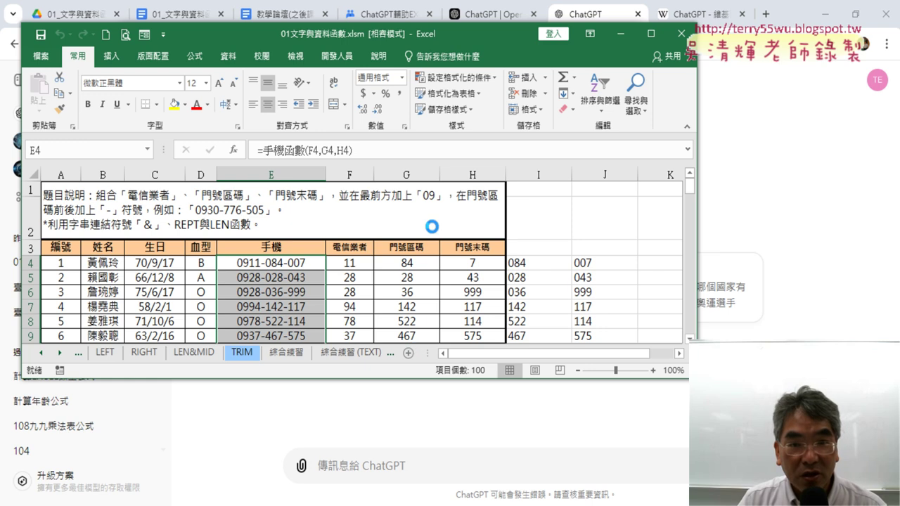
{"action": "left_click", "coordinate": [681, 33]}
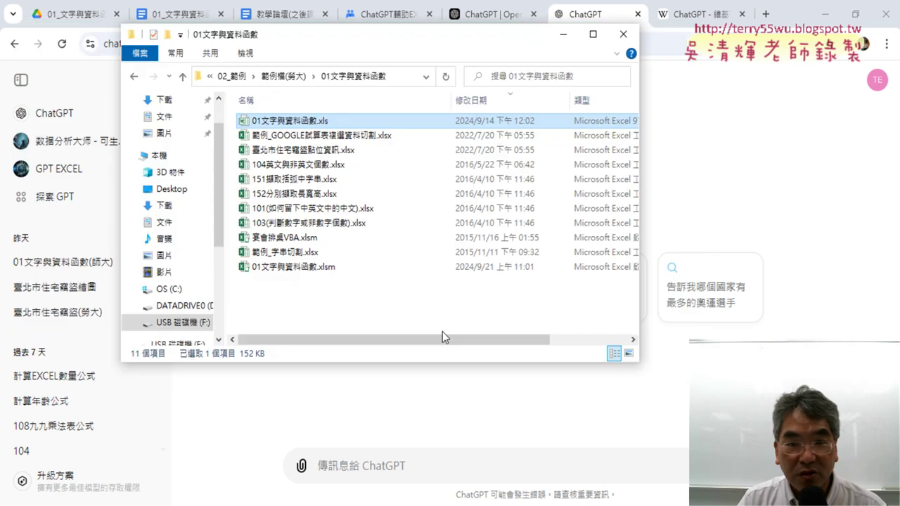
Step: Open 01文字與資料函數.xlsm in a maximized Excel window with macros enabled
{"action": "left_click", "coordinate": [341, 267]}
{"action": "double_click", "coordinate": [341, 266]}
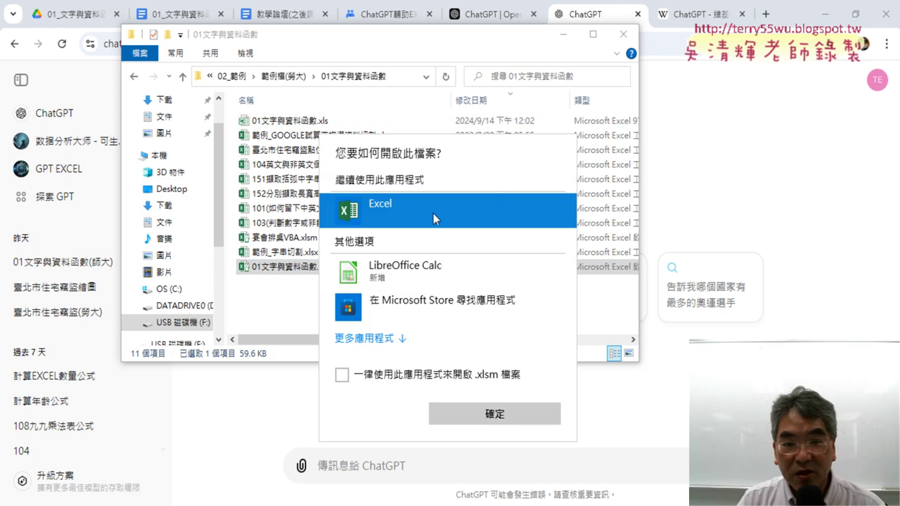
{"action": "left_click", "coordinate": [466, 415]}
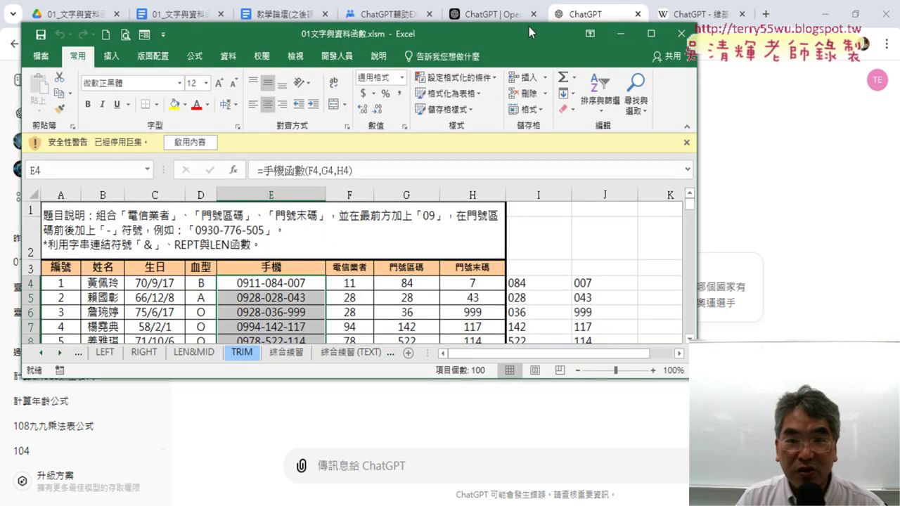
{"action": "double_click", "coordinate": [528, 26]}
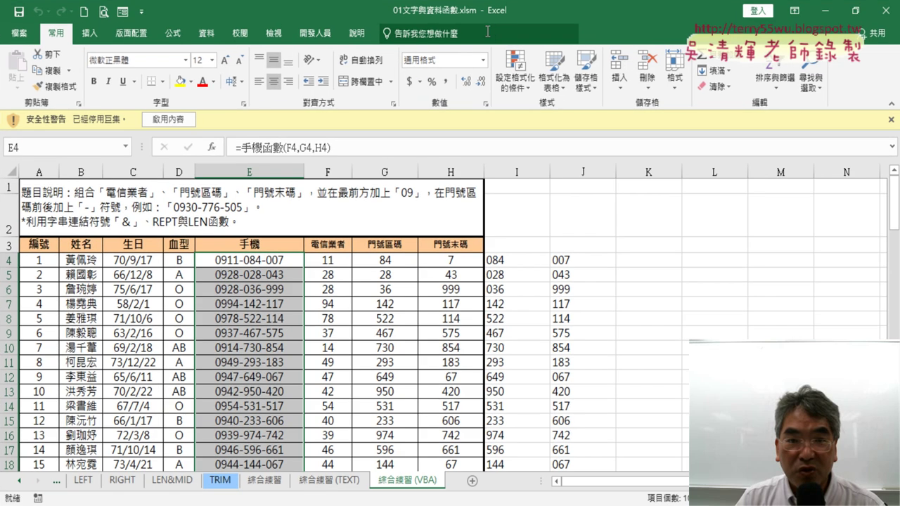
{"action": "left_click", "coordinate": [176, 119]}
Step: Confirm row 103 is the last filled row and clear the helper columns I and J
{"action": "left_click", "coordinate": [664, 164]}
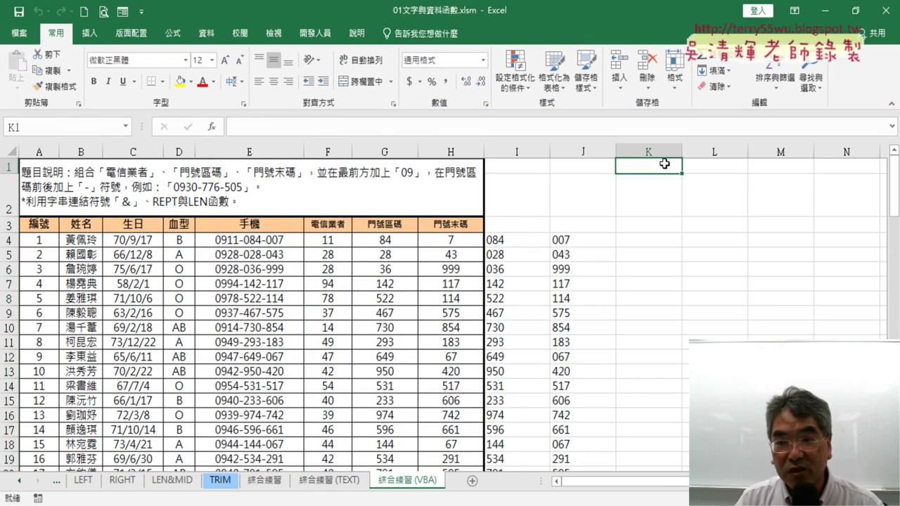
{"action": "key", "text": "ctrl+Down"}
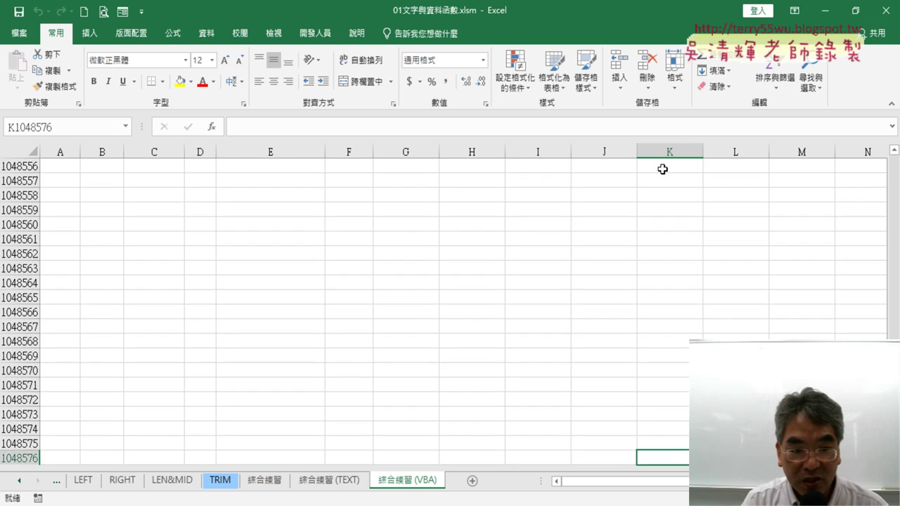
{"action": "left_click", "coordinate": [14, 457]}
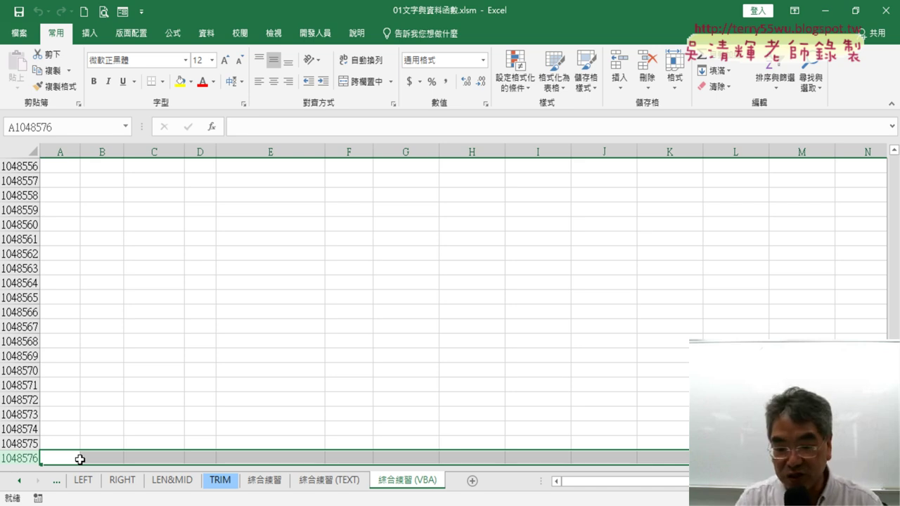
{"action": "key", "text": "ctrl+Up"}
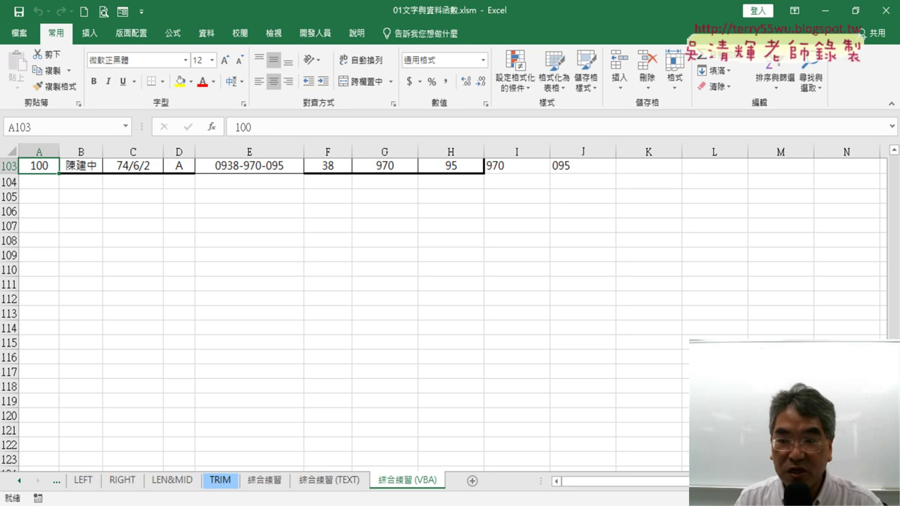
{"action": "left_click_drag", "start_coordinate": [892, 394], "coordinate": [891, 164]}
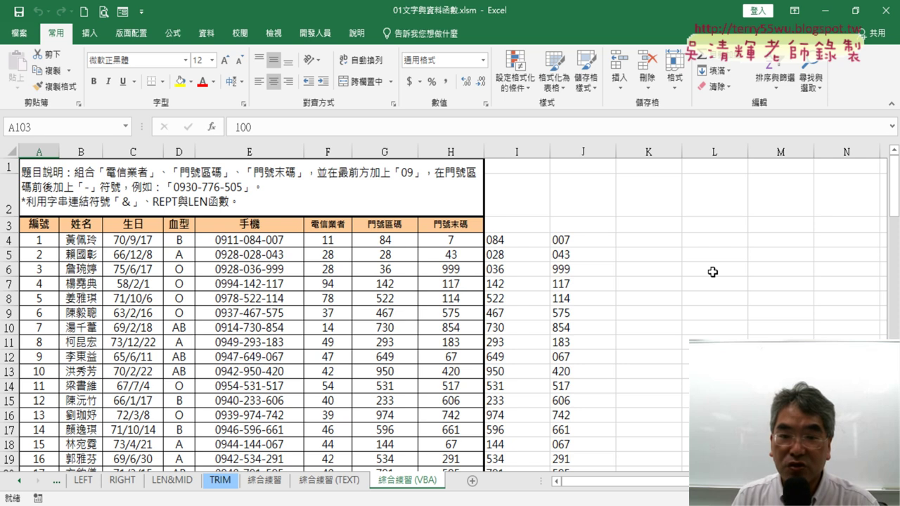
{"action": "left_click_drag", "start_coordinate": [517, 152], "coordinate": [571, 151]}
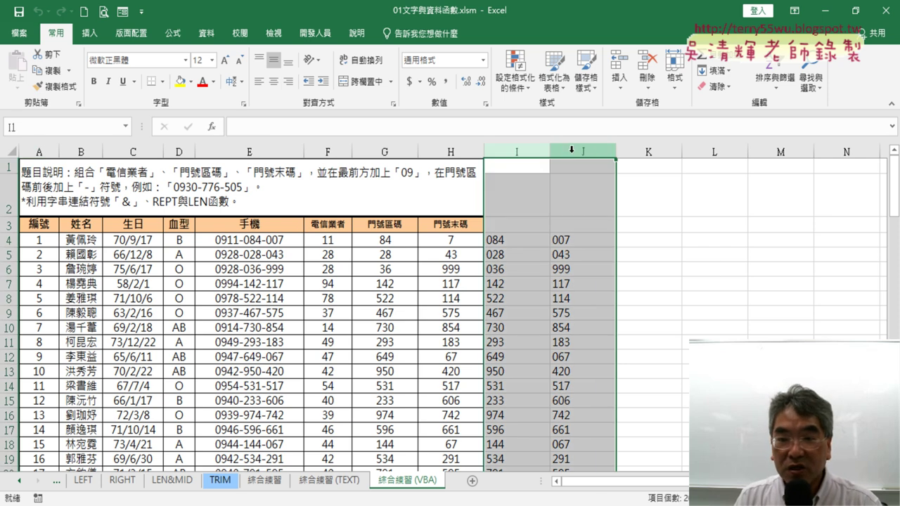
{"action": "key", "text": "Delete"}
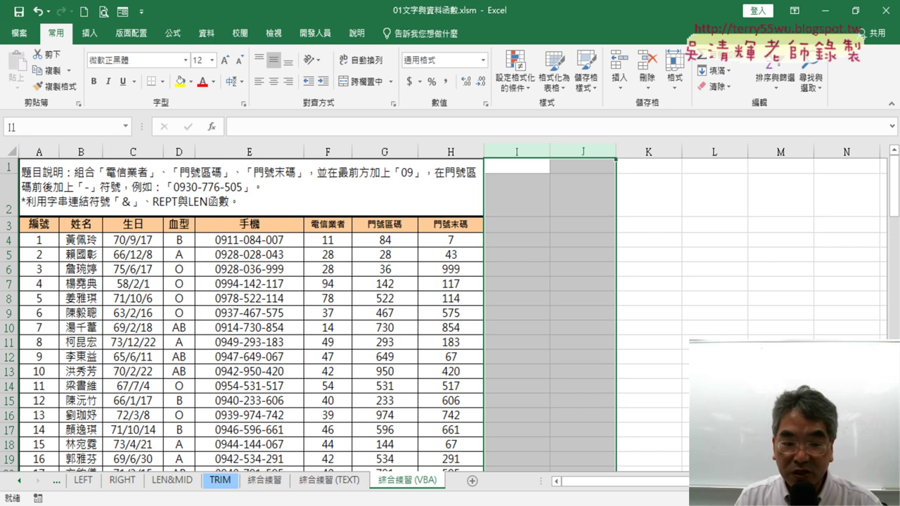
{"action": "key", "text": "alt+Tab"}
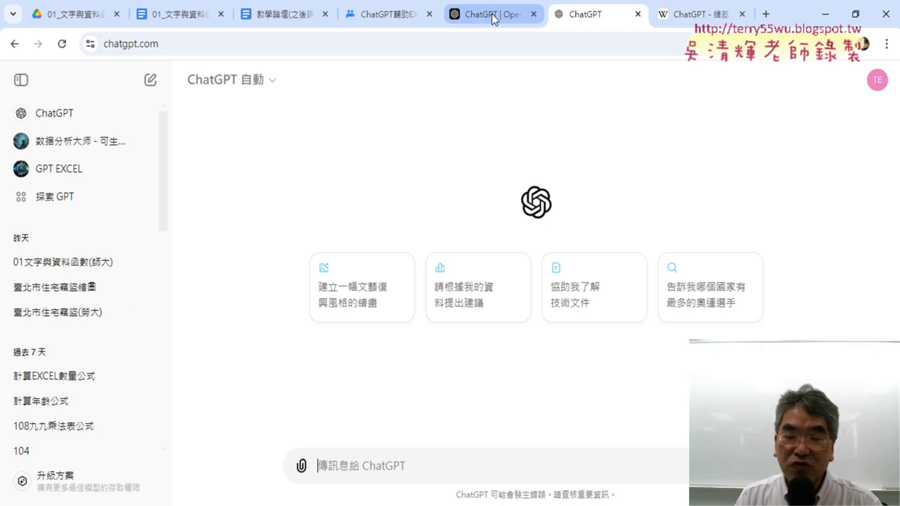
Step: Enter the notes' question 請幫我改為VBA的Function程式 into the new ChatGPT message box
{"action": "left_click", "coordinate": [215, 12]}
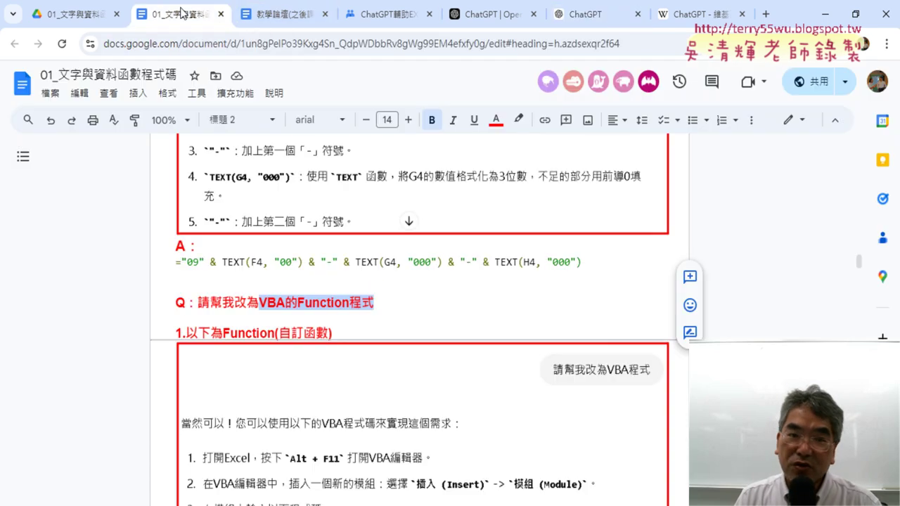
{"action": "left_click_drag", "start_coordinate": [198, 303], "coordinate": [375, 302]}
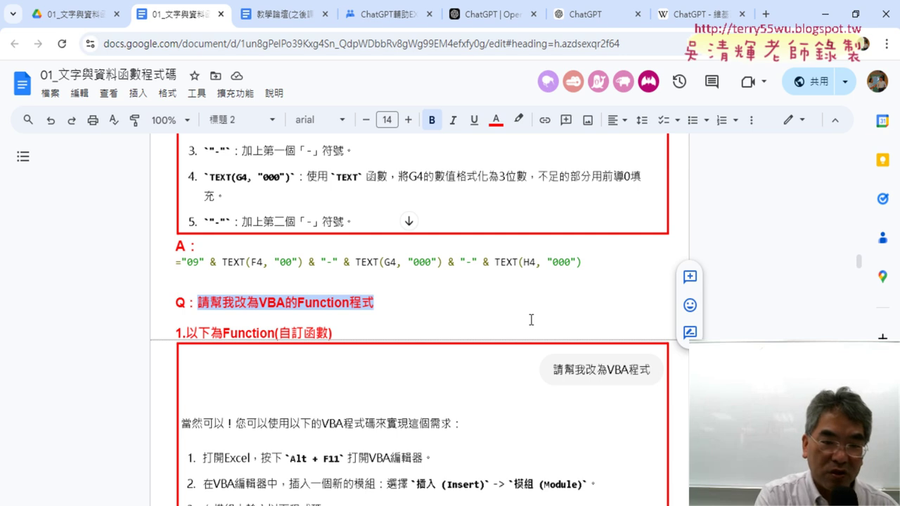
{"action": "left_click", "coordinate": [699, 14]}
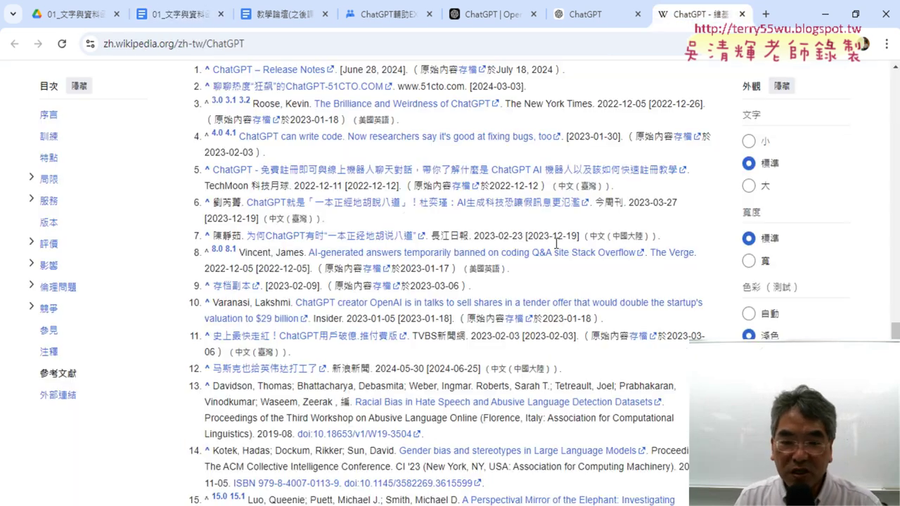
{"action": "left_click", "coordinate": [573, 21]}
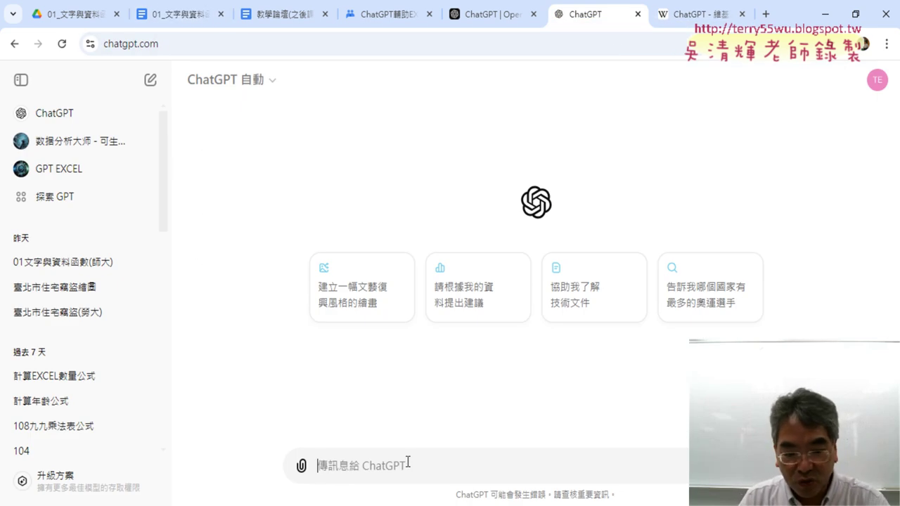
{"action": "type", "text": "請幫我改為VBA的Function程式"}
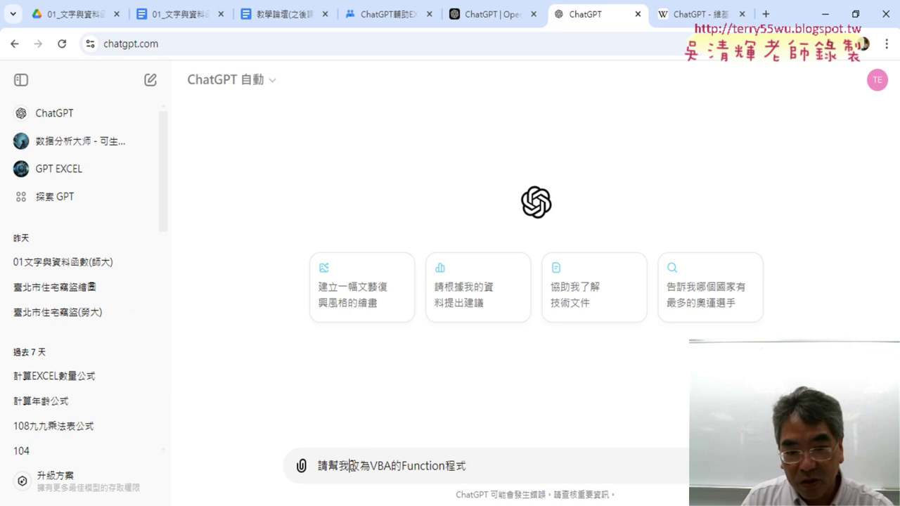
Step: Reword the prompt to read 請幫我撰寫VBA的SUB程式，
{"action": "left_click_drag", "start_coordinate": [349, 465], "coordinate": [371, 465]}
{"action": "type", "text": ",x8"}
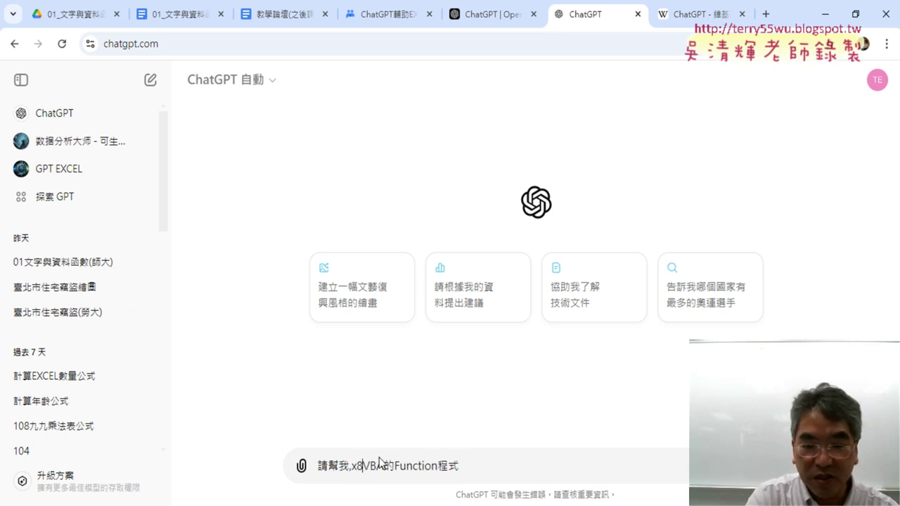
{"action": "key", "text": "BackSpace"}
{"action": "key", "text": "BackSpace"}
{"action": "key", "text": "BackSpace"}
{"action": "type", "text": ","}
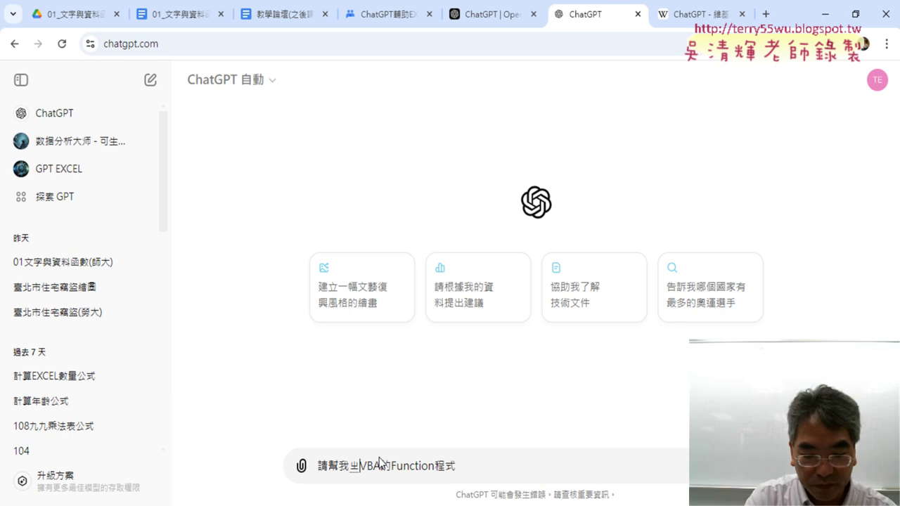
{"action": "type", "text": "j04vu,3"}
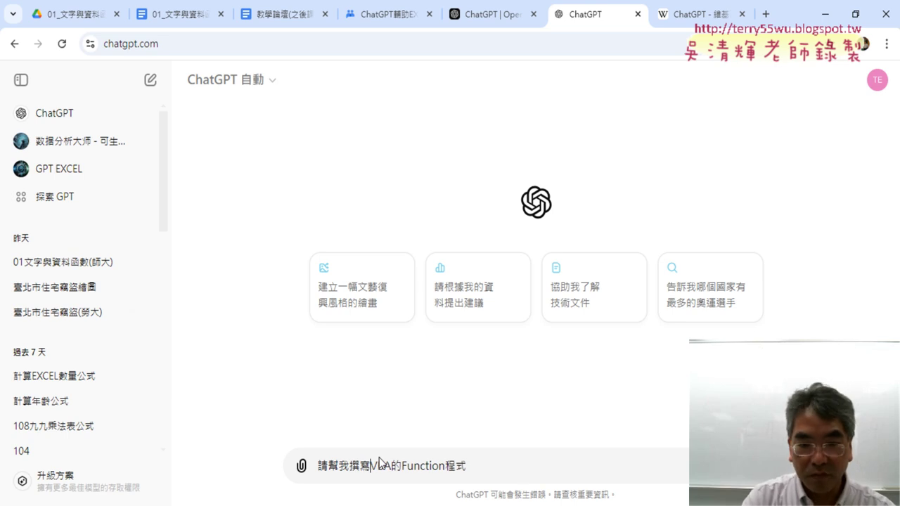
{"action": "left_click_drag", "start_coordinate": [400, 466], "coordinate": [444, 467]}
{"action": "key", "text": "BackSpace"}
{"action": "type", "text": "SU"}
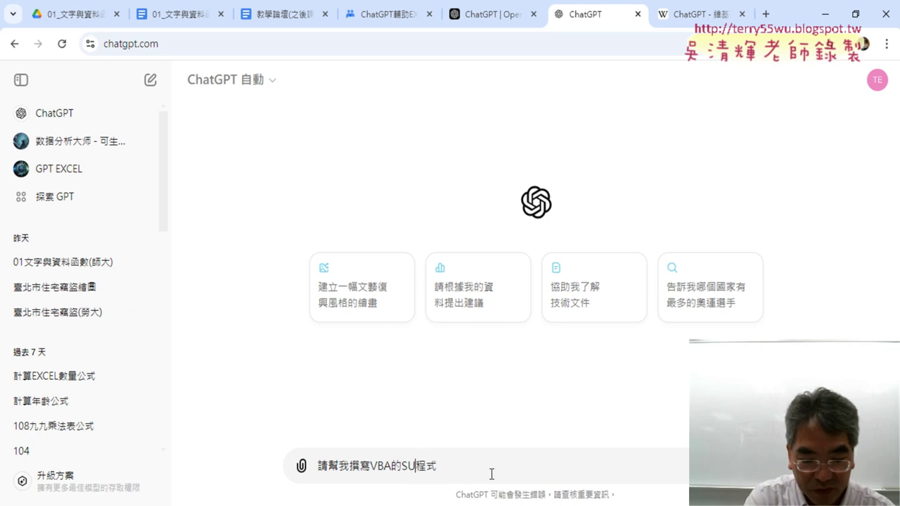
{"action": "type", "text": "B程式，"}
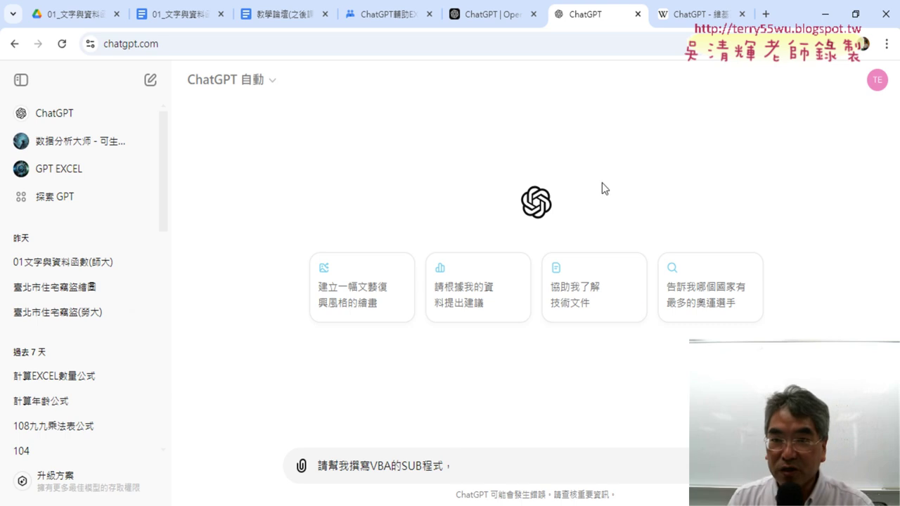
{"action": "left_click", "coordinate": [197, 14]}
Step: Highlight the words EXCEL公式 in the notes' question in yellow
{"action": "scroll", "coordinate": [478, 281], "scroll_direction": "up", "scroll_amount": 1}
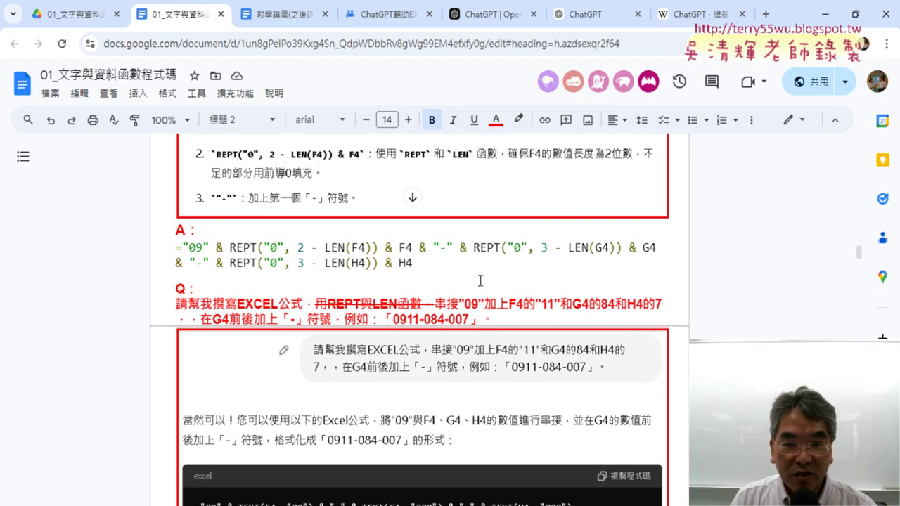
{"action": "scroll", "coordinate": [480, 280], "scroll_direction": "up", "scroll_amount": 1}
{"action": "scroll", "coordinate": [482, 279], "scroll_direction": "down", "scroll_amount": 1}
{"action": "scroll", "coordinate": [483, 279], "scroll_direction": "down", "scroll_amount": 1}
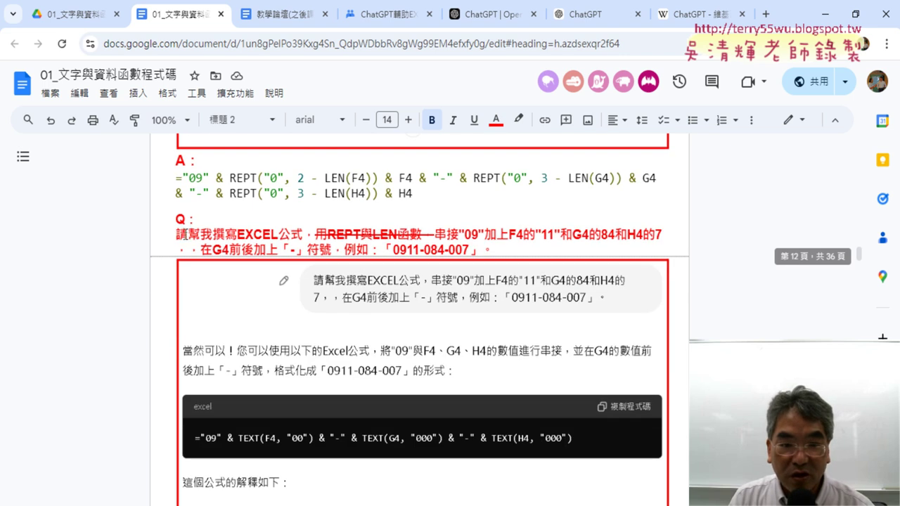
{"action": "left_click_drag", "start_coordinate": [238, 234], "coordinate": [291, 235]}
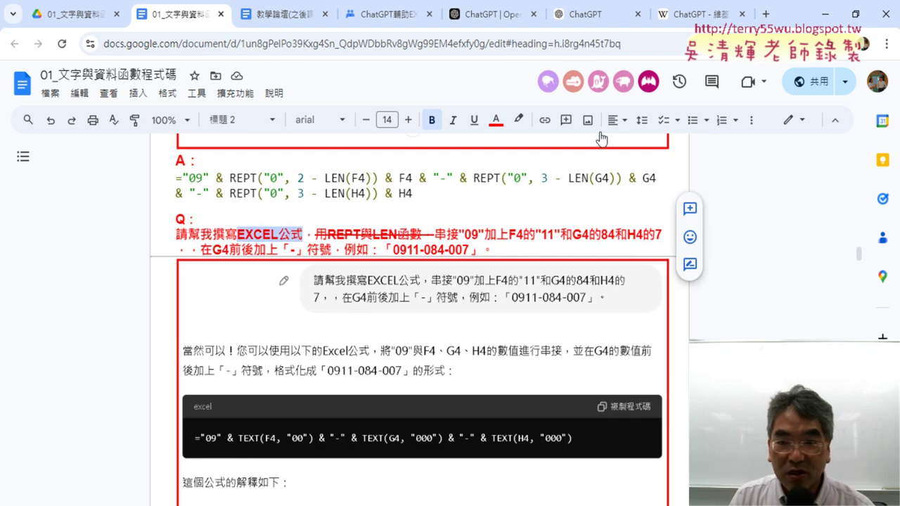
{"action": "left_click", "coordinate": [518, 120]}
{"action": "left_click", "coordinate": [568, 181]}
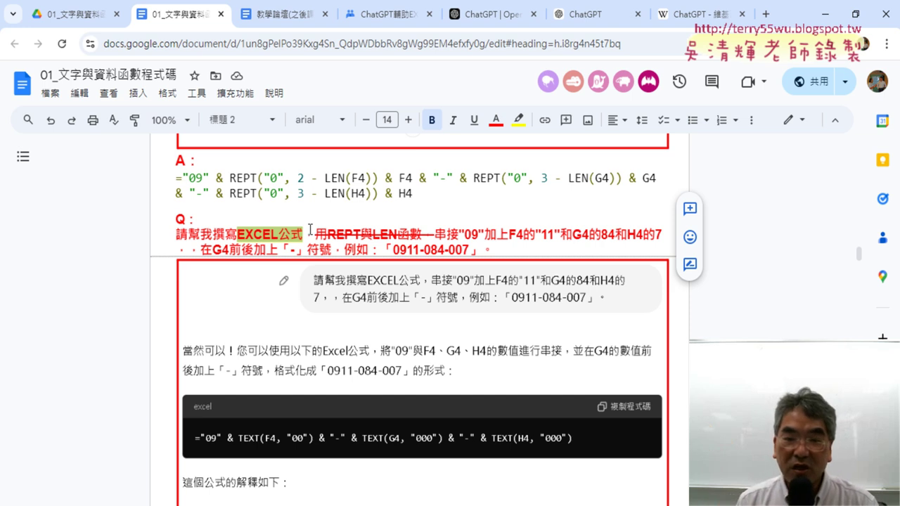
Step: Edit the question so it says to add 「-」 after G4和H4 (在G4和H4後加上)
{"action": "left_click_drag", "start_coordinate": [314, 236], "coordinate": [411, 235]}
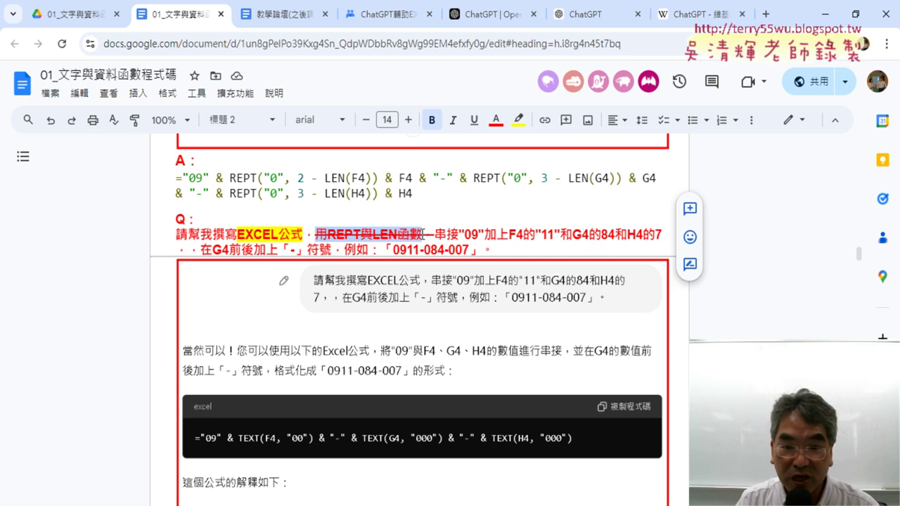
{"action": "left_click_drag", "start_coordinate": [433, 236], "coordinate": [496, 249]}
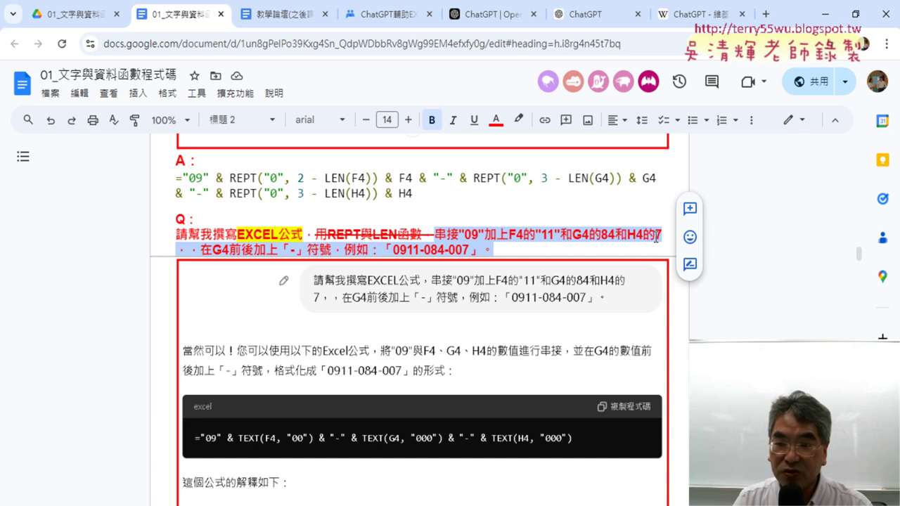
{"action": "double_click", "coordinate": [188, 251]}
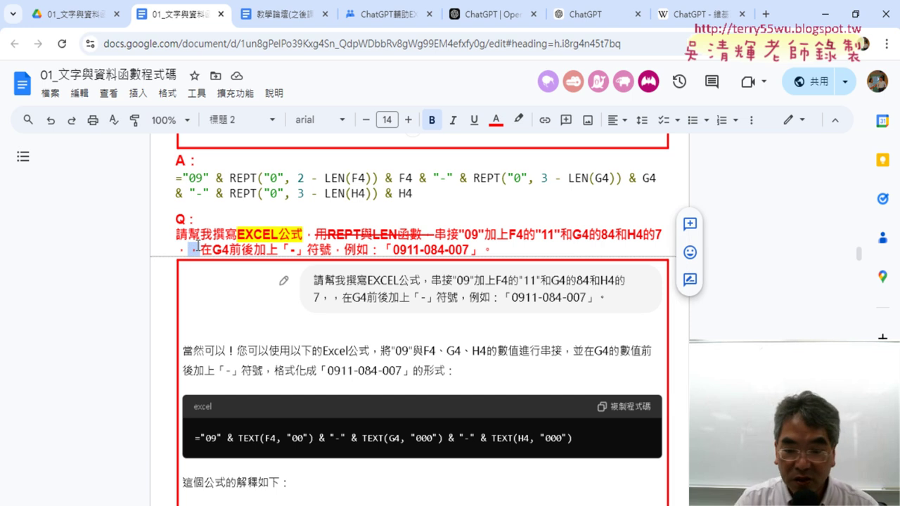
{"action": "key", "text": "BackSpace"}
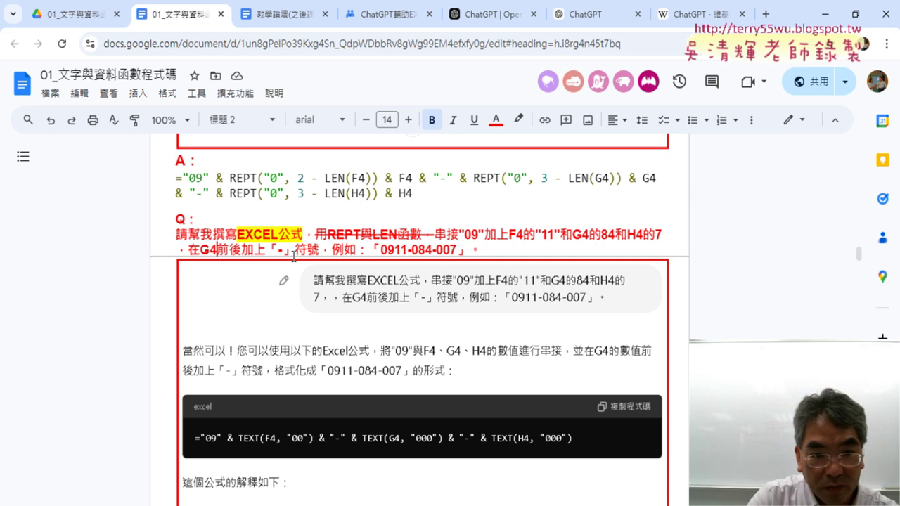
{"action": "type", "text": "h8"}
{"action": "key", "text": "BackSpace"}
{"action": "key", "text": "BackSpace"}
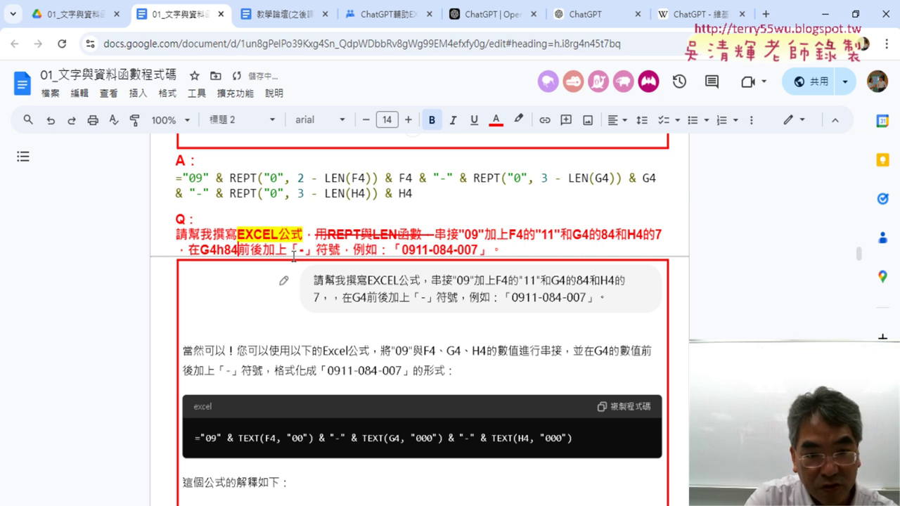
{"action": "type", "text": "c04"}
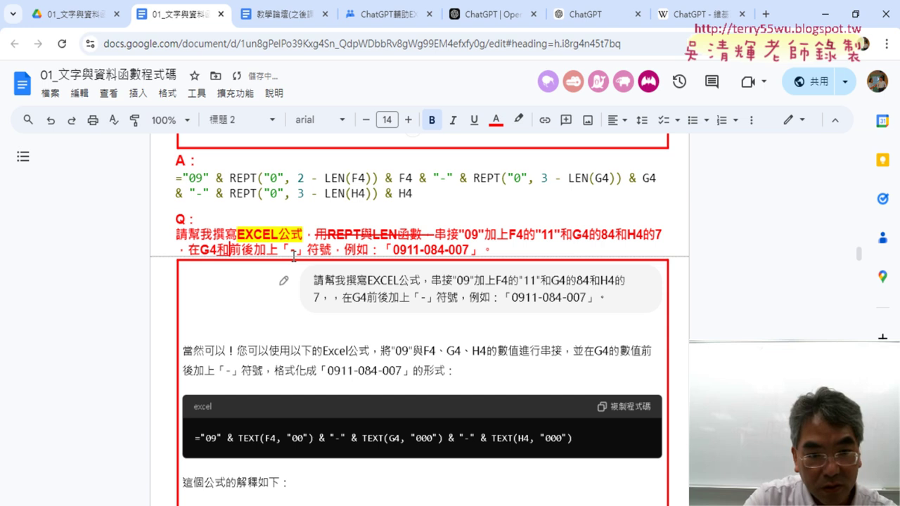
{"action": "type", "text": "H4"}
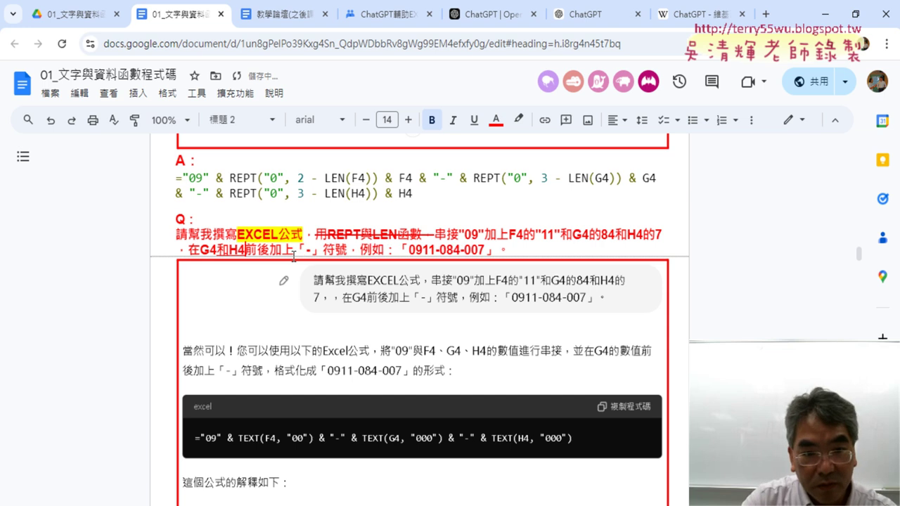
{"action": "key", "text": "Delete"}
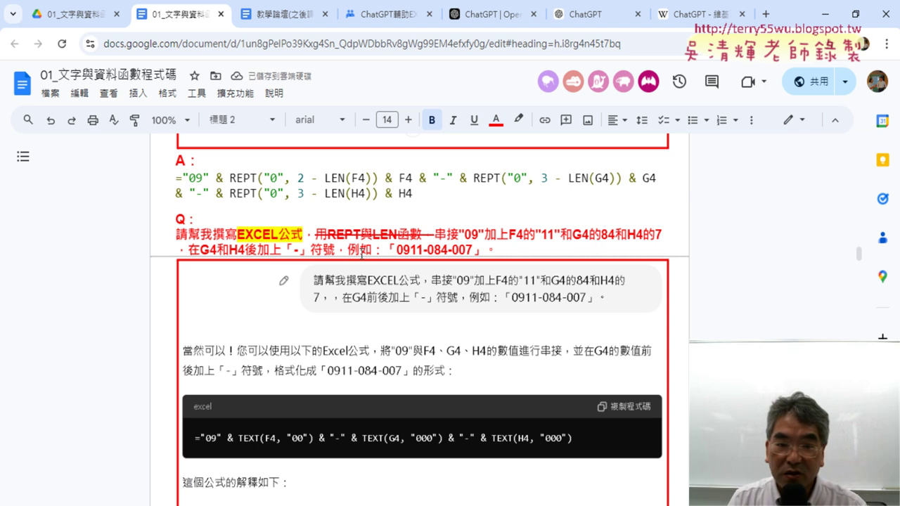
{"action": "left_click_drag", "start_coordinate": [347, 251], "coordinate": [480, 251]}
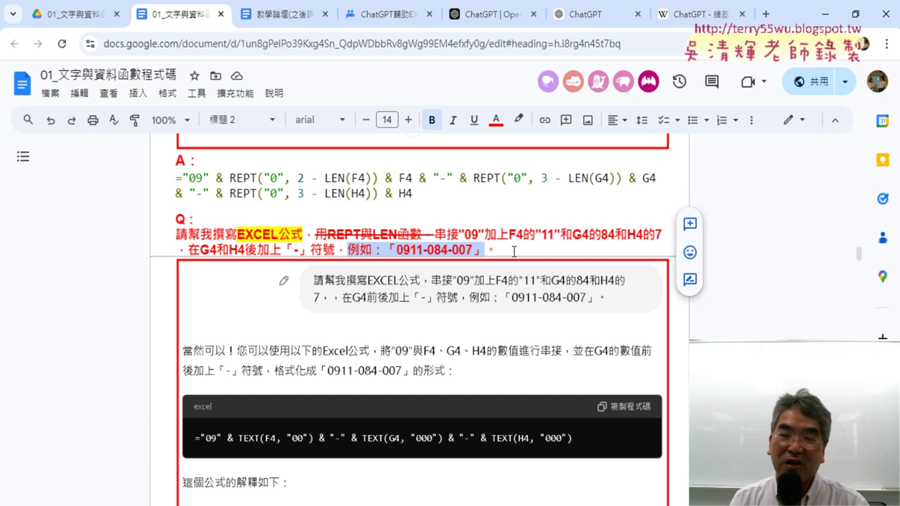
{"action": "left_click_drag", "start_coordinate": [503, 252], "coordinate": [427, 234]}
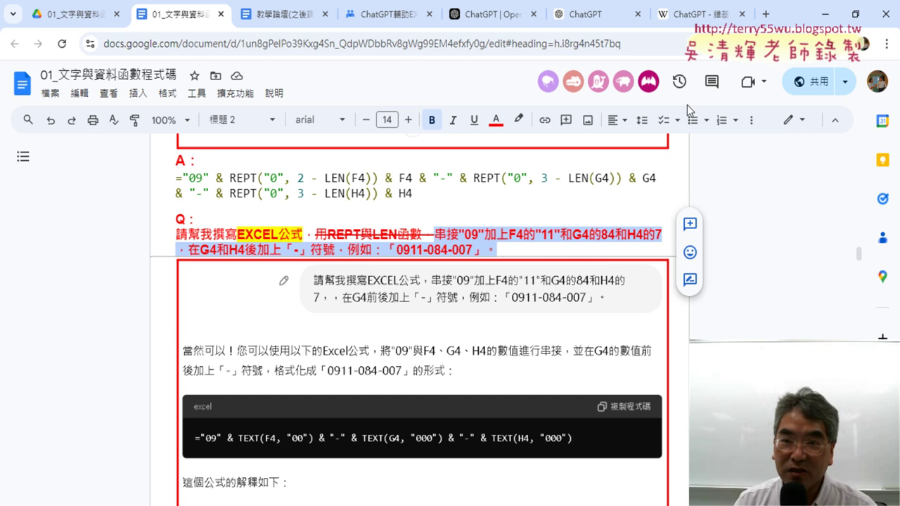
{"action": "left_click", "coordinate": [584, 14]}
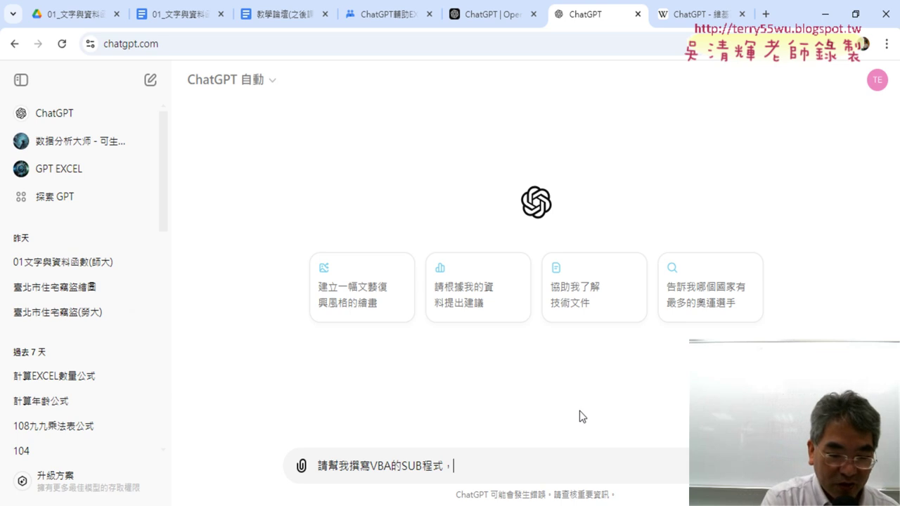
Step: Send the combined SUB request and copy the returned ConcatenatePhoneNumber code joining F4, G4, H4 with dashes
{"action": "key", "text": "ctrl+v"}
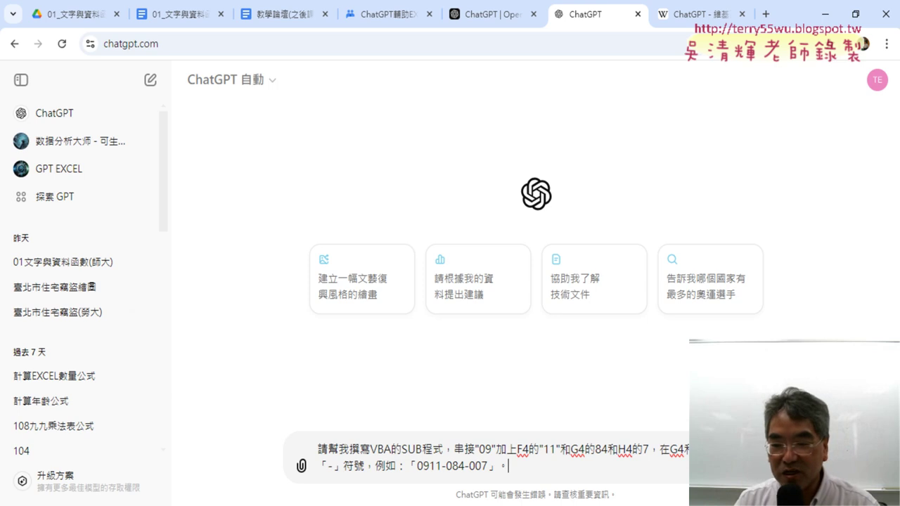
{"action": "key", "text": "Return"}
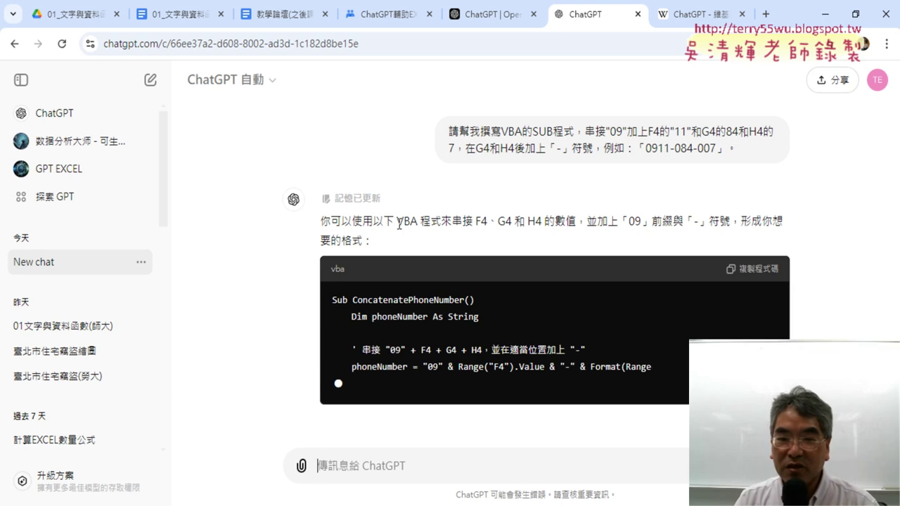
{"action": "triple_click", "coordinate": [434, 203]}
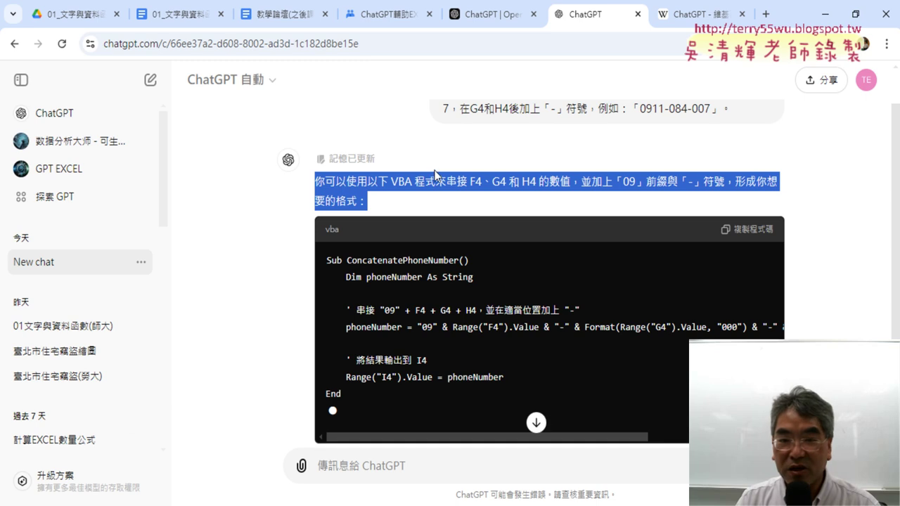
{"action": "left_click_drag", "start_coordinate": [391, 182], "coordinate": [429, 181]}
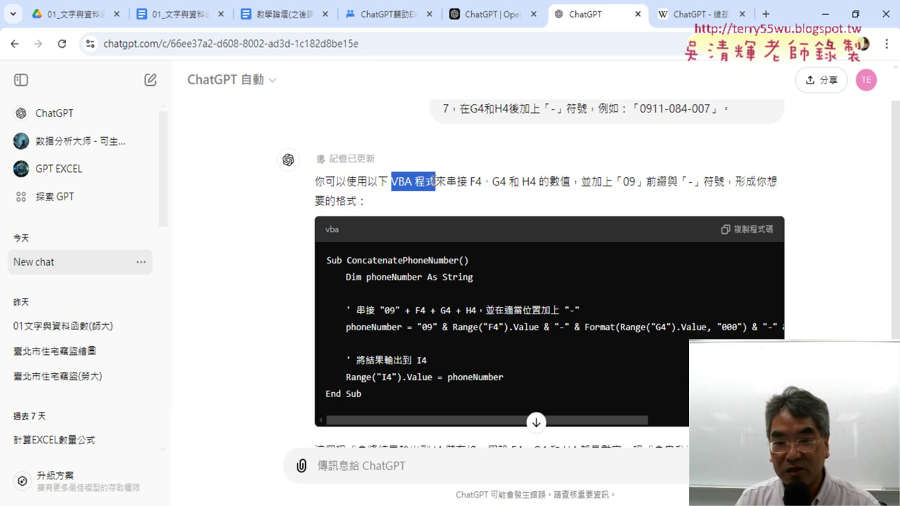
{"action": "left_click_drag", "start_coordinate": [470, 181], "coordinate": [482, 183]}
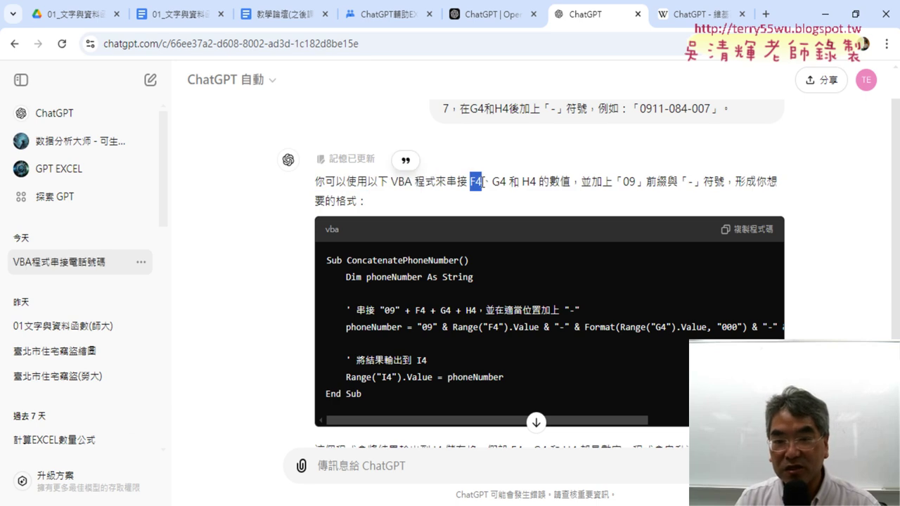
{"action": "left_click", "coordinate": [498, 183]}
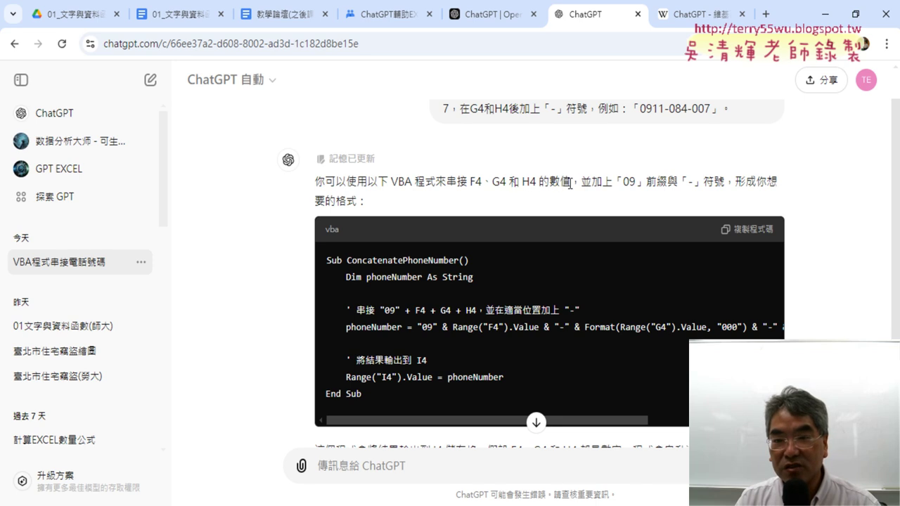
{"action": "left_click_drag", "start_coordinate": [570, 183], "coordinate": [468, 181]}
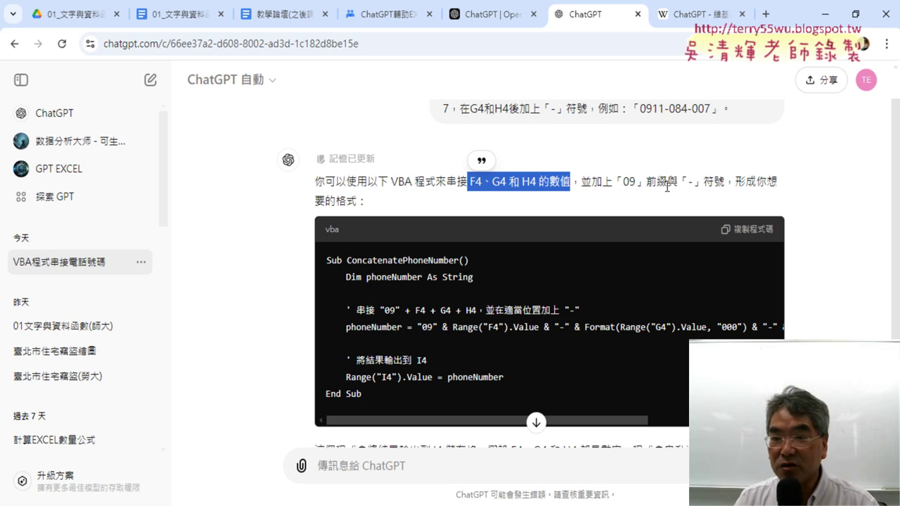
{"action": "left_click_drag", "start_coordinate": [678, 183], "coordinate": [724, 183]}
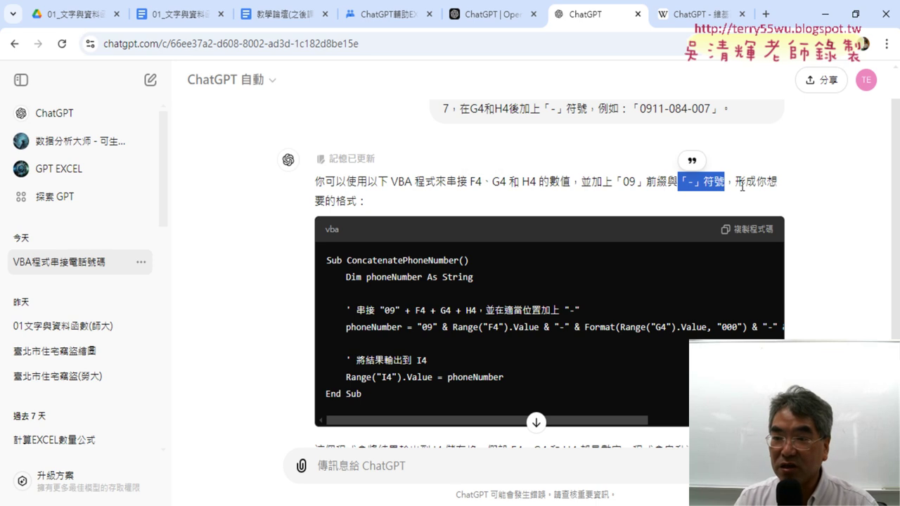
{"action": "mouse_move", "coordinate": [355, 204]}
{"action": "left_mouse_down"}
{"action": "mouse_move", "coordinate": [334, 182]}
{"action": "mouse_move", "coordinate": [316, 181]}
{"action": "left_mouse_up"}
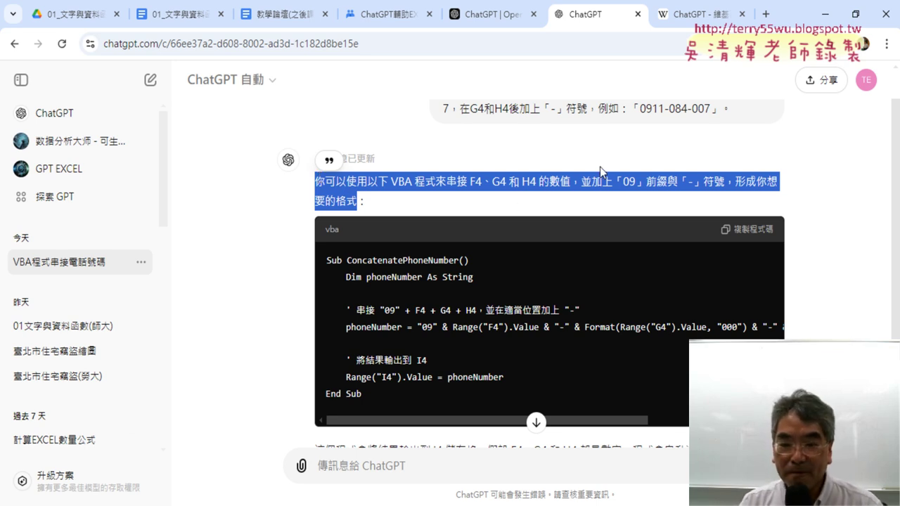
{"action": "scroll", "coordinate": [812, 203], "scroll_direction": "down", "scroll_amount": 2}
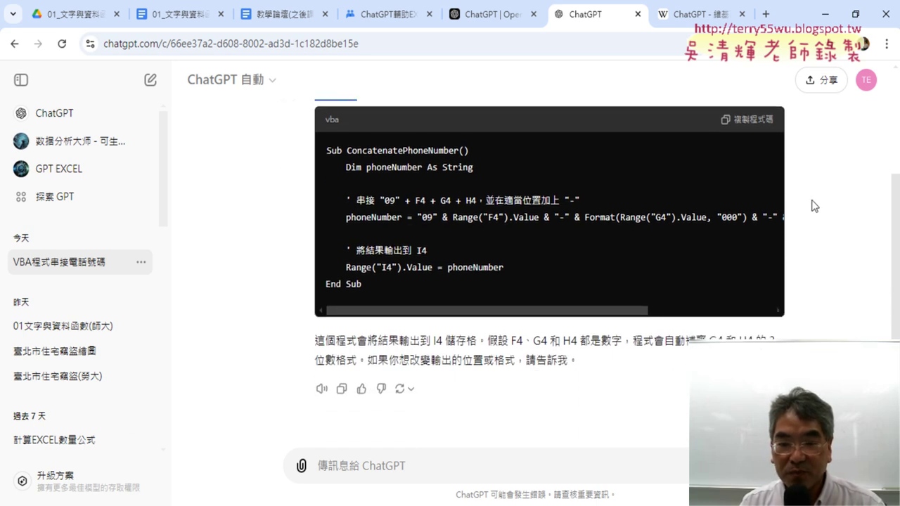
{"action": "left_click", "coordinate": [751, 121]}
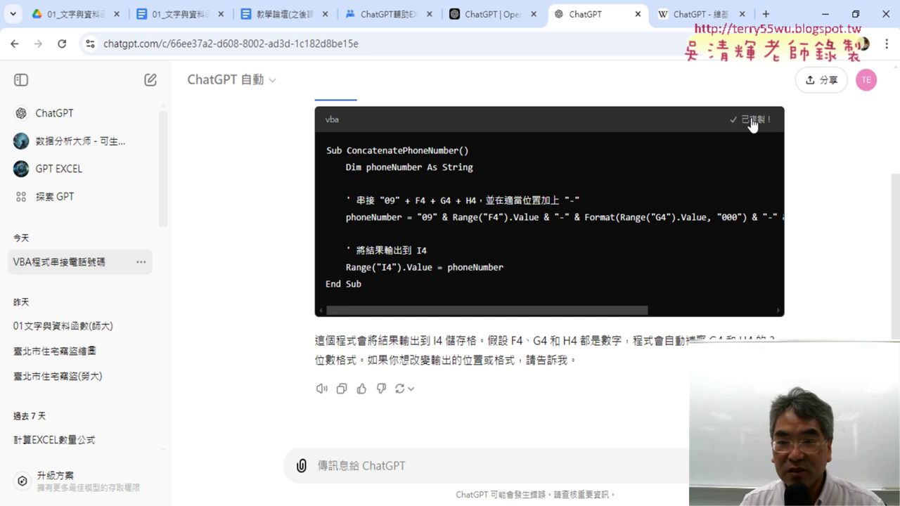
Step: Paste the ConcatenatePhoneNumber Sub into Module1 below the existing phone-number Function
{"action": "left_click", "coordinate": [833, 7]}
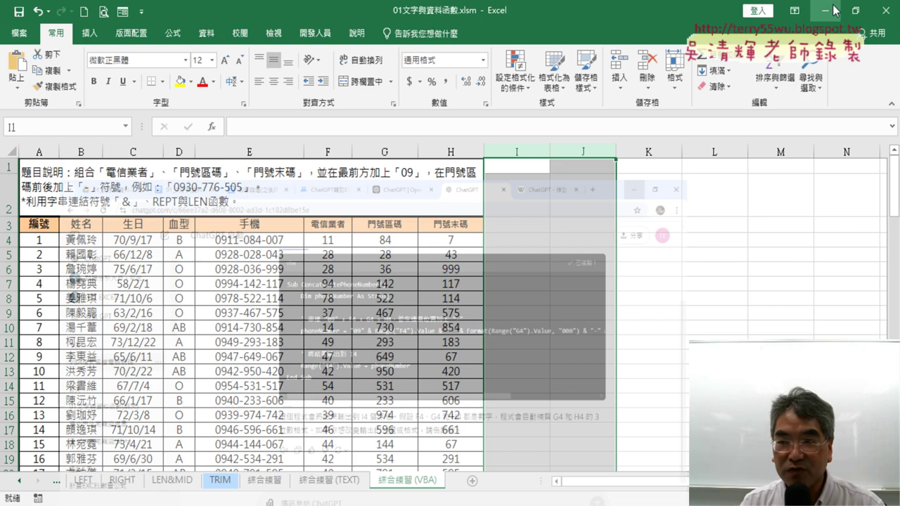
{"action": "left_click", "coordinate": [314, 33]}
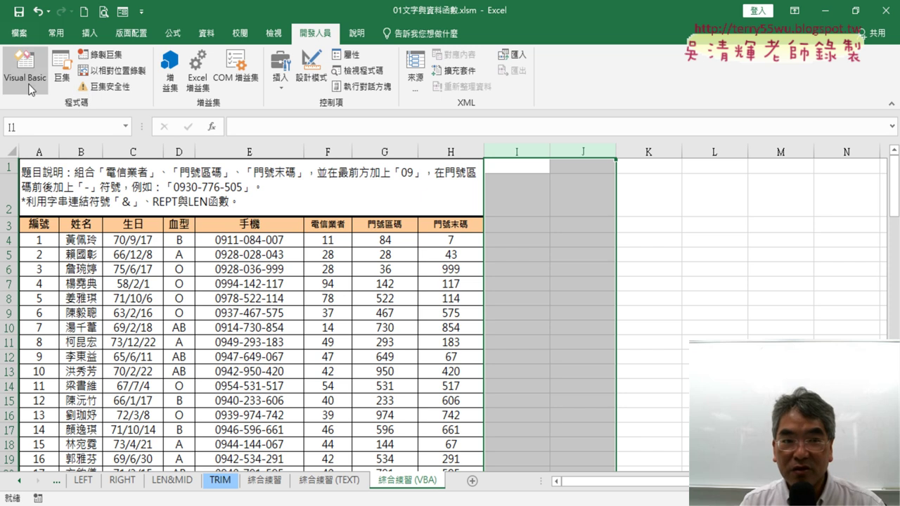
{"action": "left_click", "coordinate": [26, 77]}
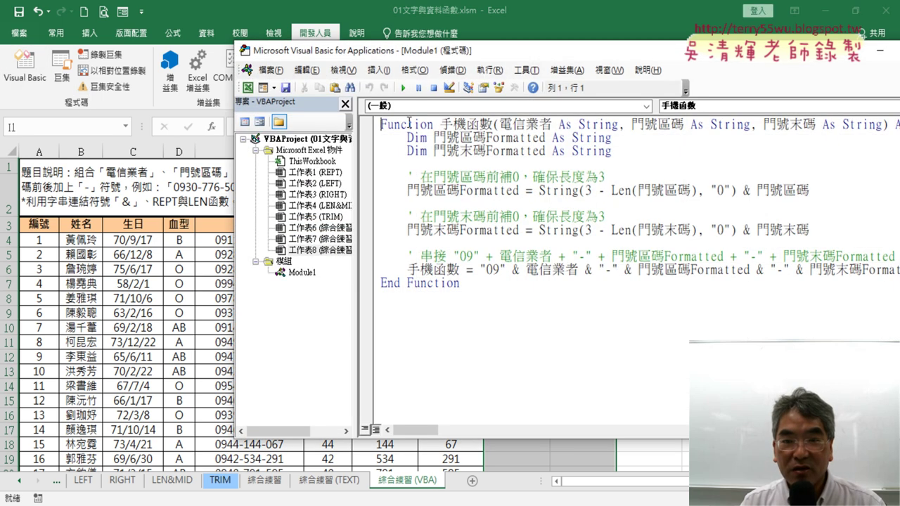
{"action": "left_click", "coordinate": [442, 320]}
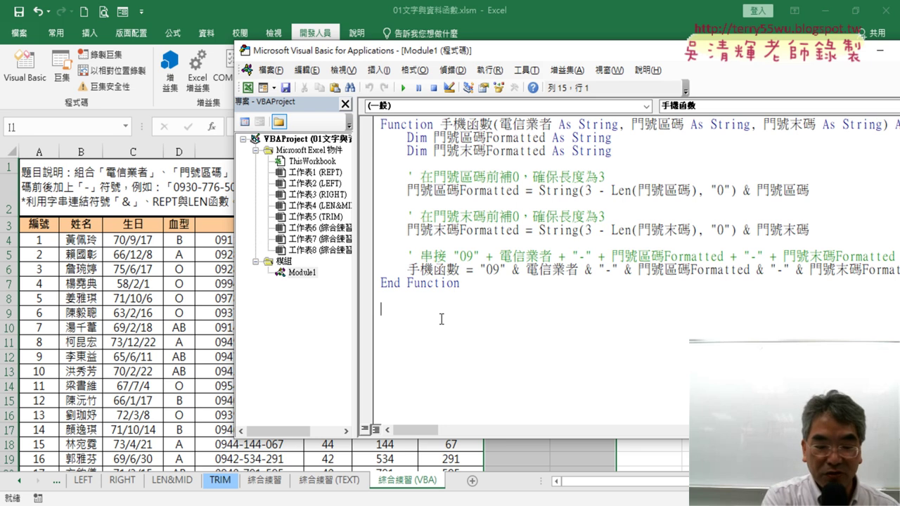
{"action": "key", "text": "ctrl+v"}
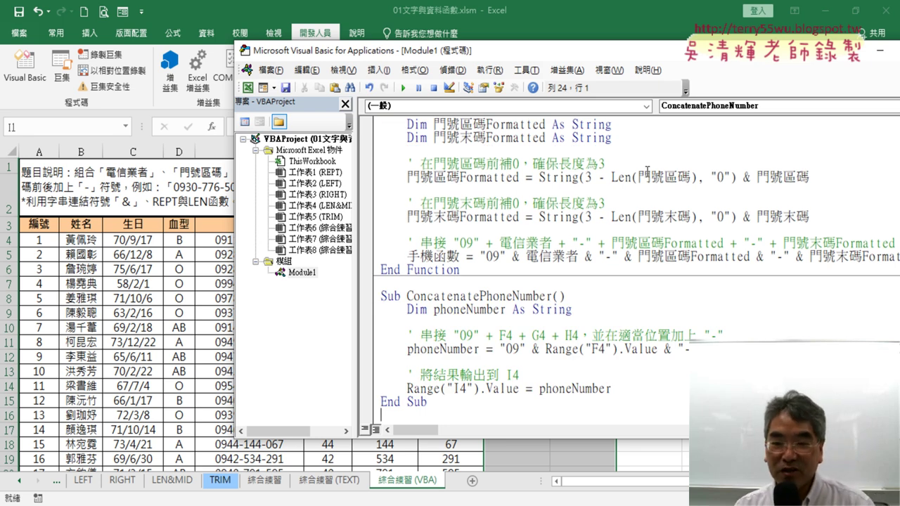
Step: Review the Sub's output line, which writes phoneNumber to cell I4
{"action": "mouse_move", "coordinate": [543, 57]}
{"action": "left_mouse_down"}
{"action": "mouse_move", "coordinate": [851, 67]}
{"action": "mouse_move", "coordinate": [601, 40]}
{"action": "left_mouse_up"}
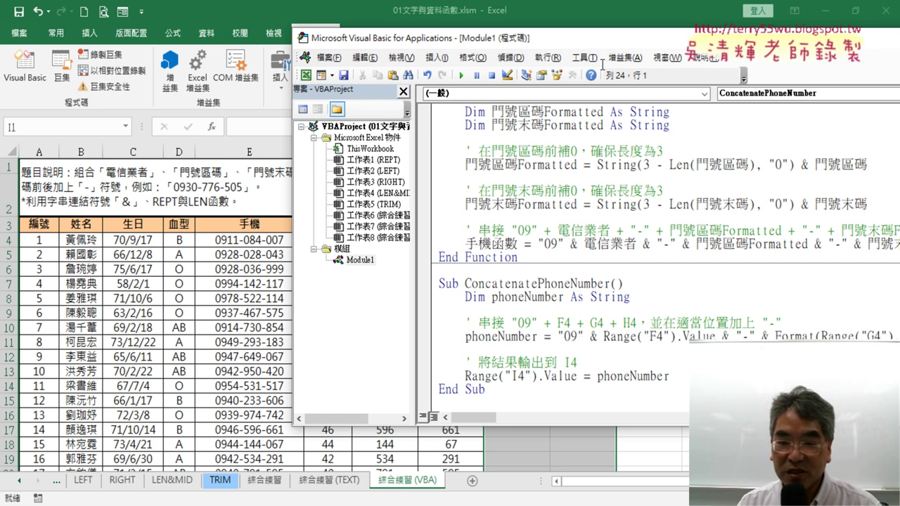
{"action": "left_click_drag", "start_coordinate": [669, 377], "coordinate": [596, 377]}
{"action": "left_click_drag", "start_coordinate": [526, 379], "coordinate": [511, 378]}
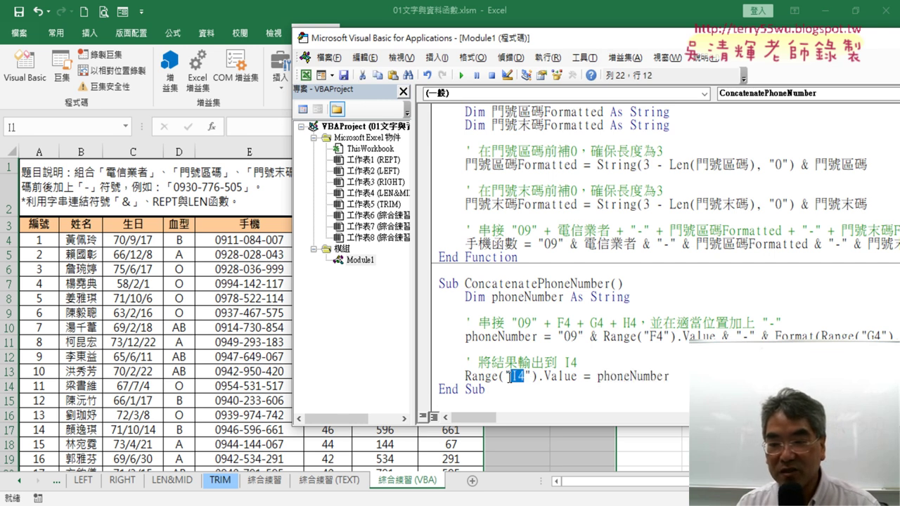
{"action": "left_click_drag", "start_coordinate": [522, 50], "coordinate": [798, 62]}
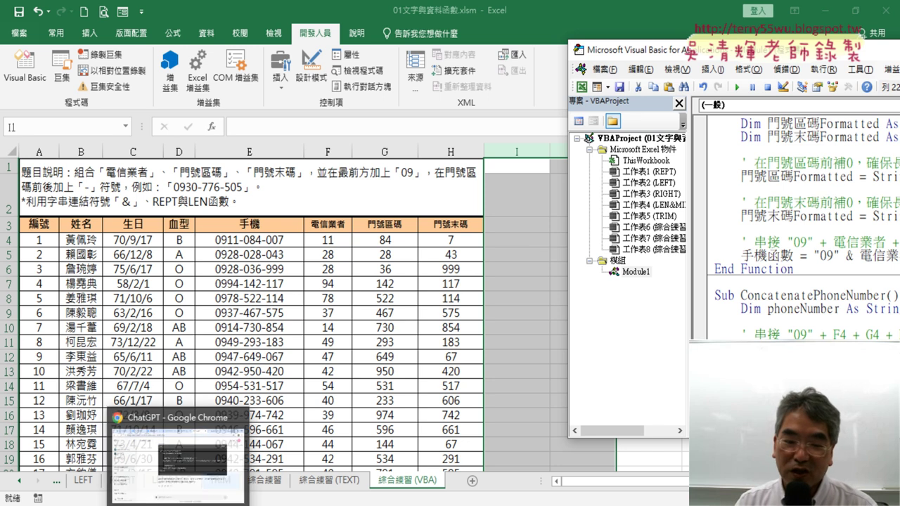
{"action": "left_click", "coordinate": [176, 464]}
{"action": "scroll", "coordinate": [765, 194], "scroll_direction": "up", "scroll_amount": 2}
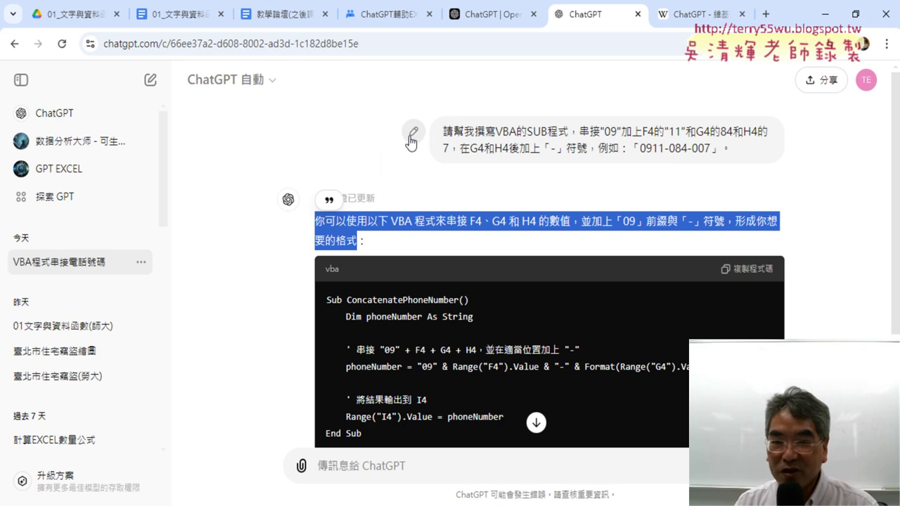
{"action": "left_click", "coordinate": [414, 132]}
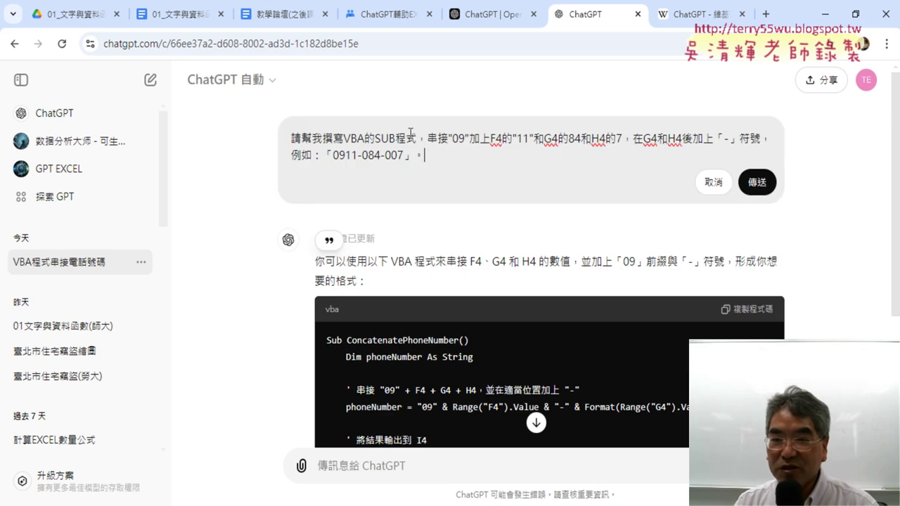
{"action": "double_click", "coordinate": [420, 155]}
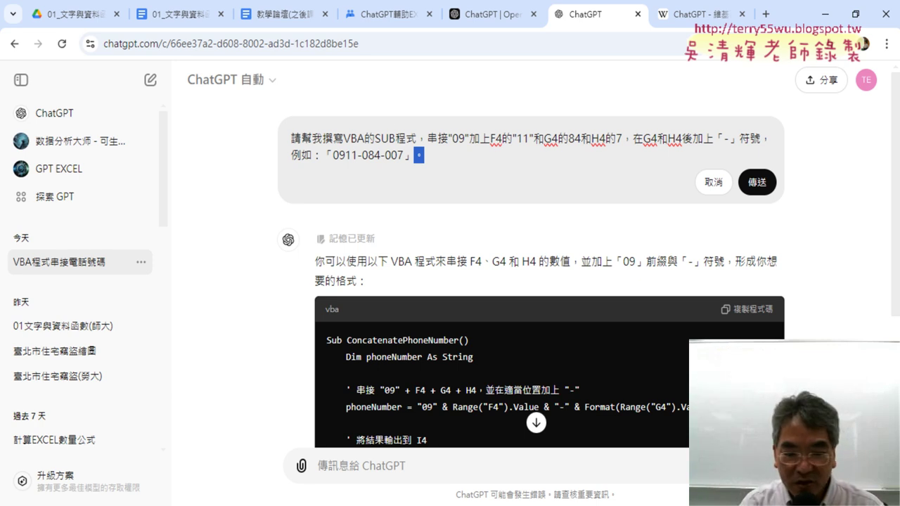
{"action": "left_click", "coordinate": [243, 503]}
{"action": "left_click", "coordinate": [313, 461]}
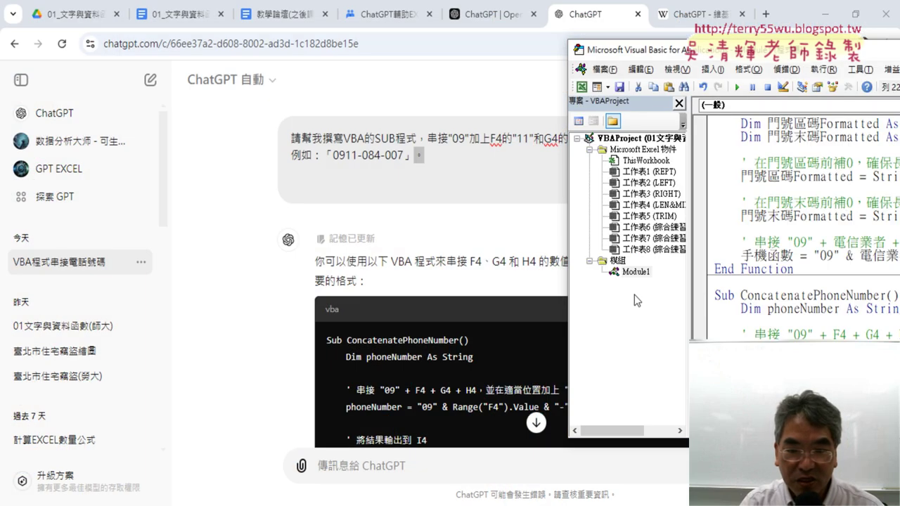
Step: Select the 手機 column's phone numbers from E4 downward to clear them
{"action": "left_click", "coordinate": [825, 14]}
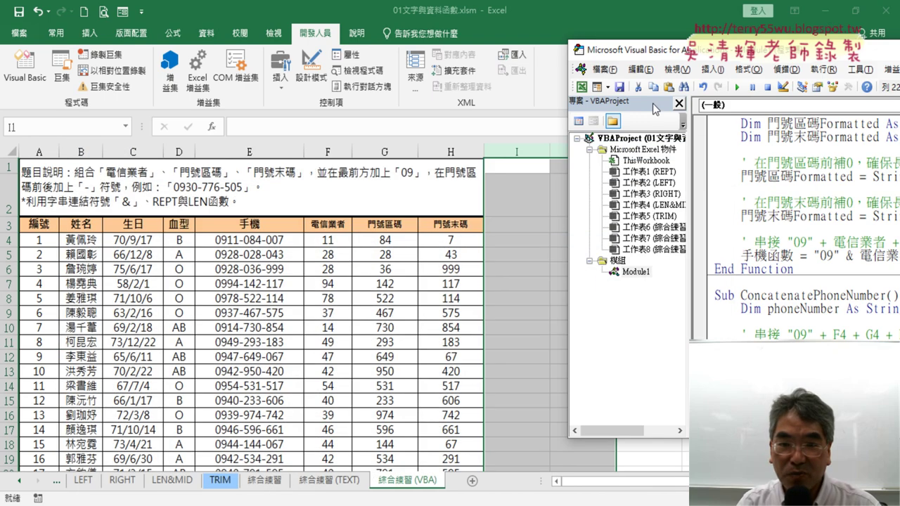
{"action": "left_click", "coordinate": [248, 240]}
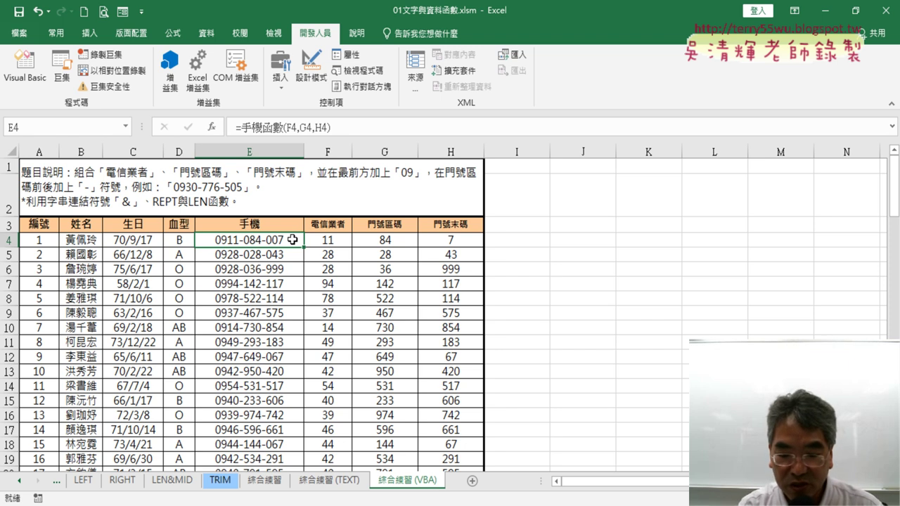
{"action": "key", "text": "ctrl+shift+Down"}
Step: Clear the phone-number formulas in column E and reopen the ConcatenatePhoneNumber Sub in the VBA editor
{"action": "key", "text": "Delete"}
{"action": "key", "text": "ctrl+BackSpace"}
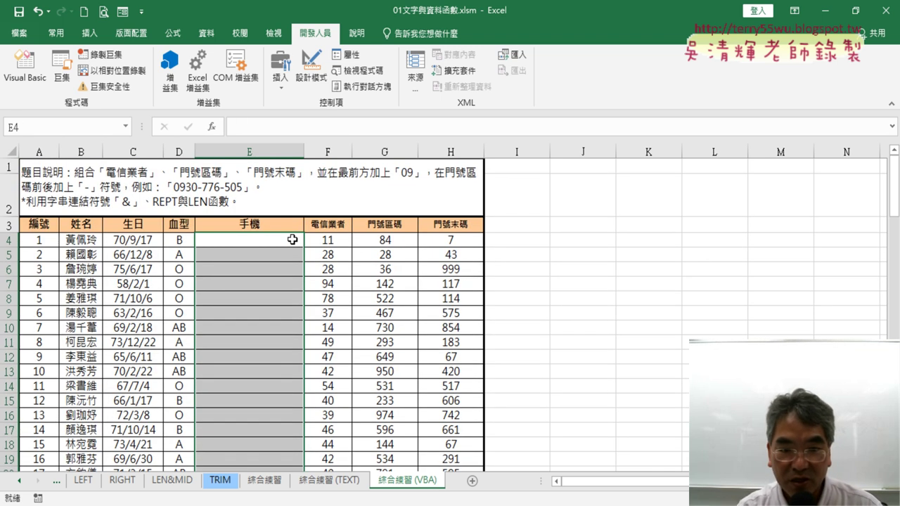
{"action": "left_click", "coordinate": [25, 70]}
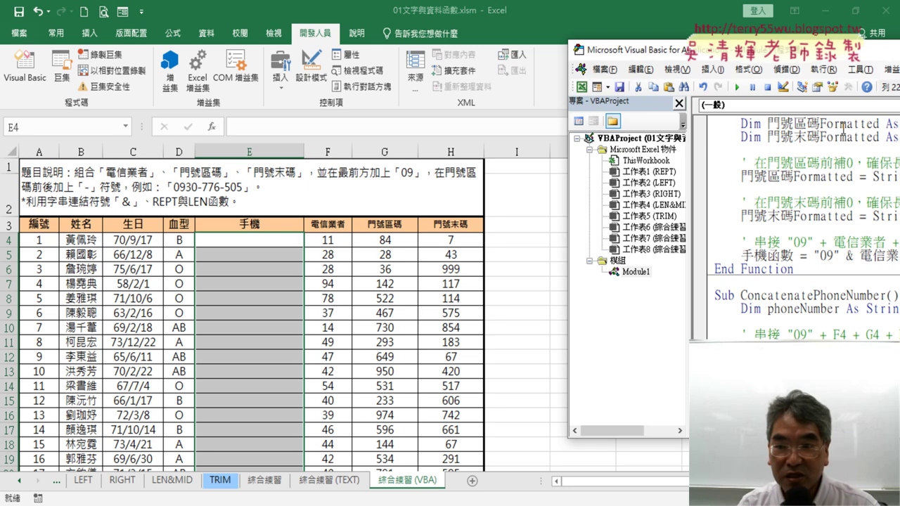
{"action": "left_click_drag", "start_coordinate": [790, 50], "coordinate": [495, 48]}
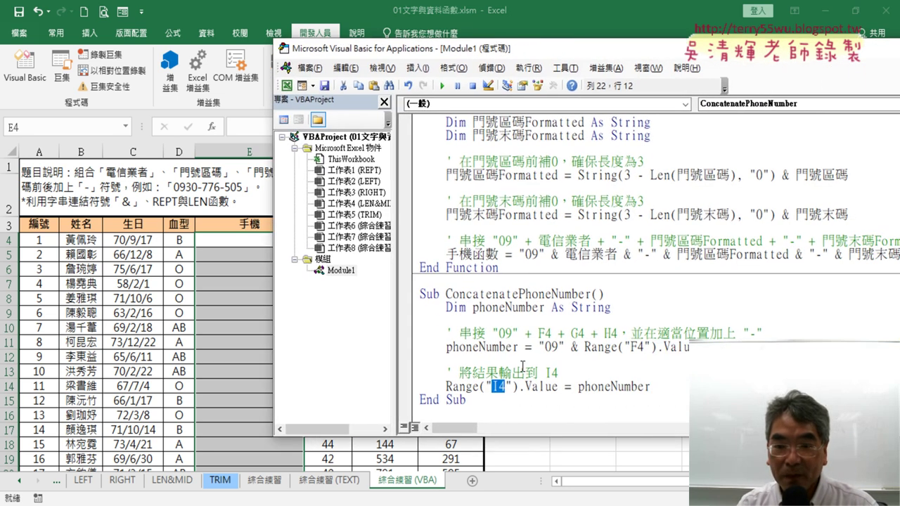
{"action": "left_click", "coordinate": [518, 347]}
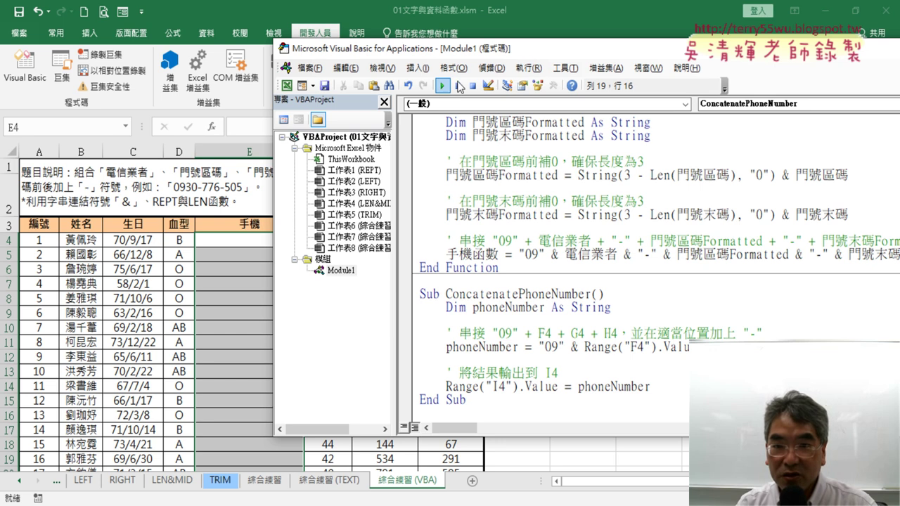
{"action": "left_click_drag", "start_coordinate": [487, 57], "coordinate": [324, 44]}
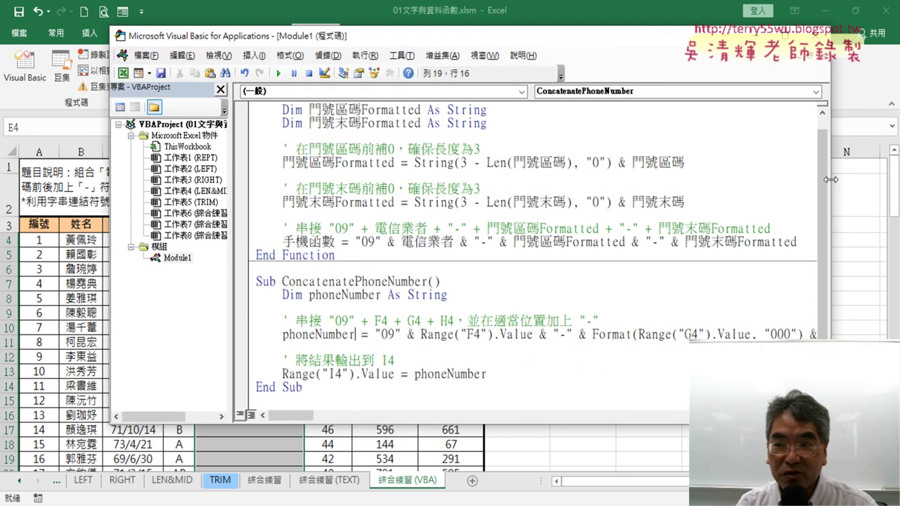
{"action": "left_click_drag", "start_coordinate": [829, 181], "coordinate": [684, 180]}
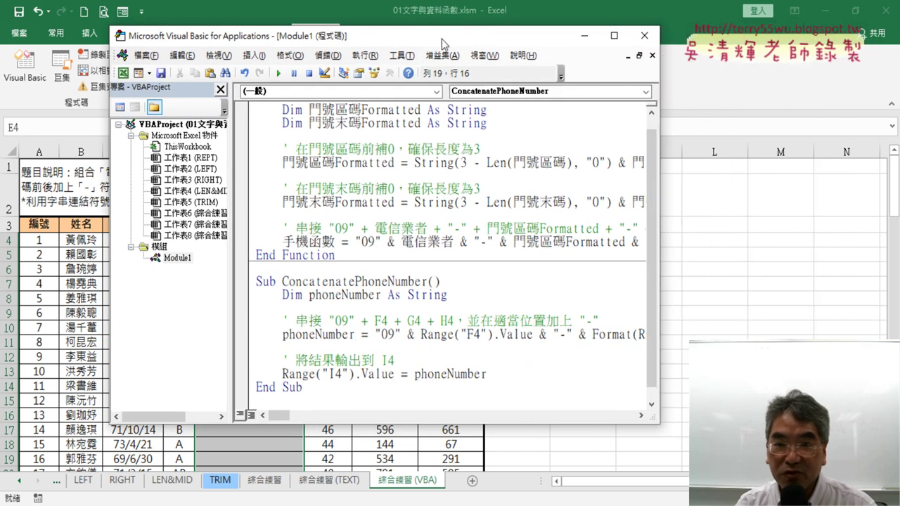
{"action": "left_click_drag", "start_coordinate": [443, 39], "coordinate": [534, 44]}
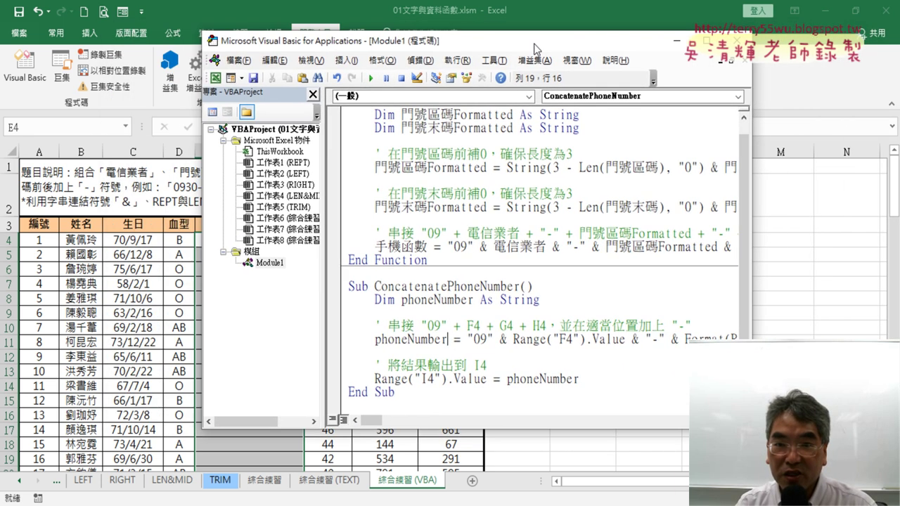
{"action": "left_click", "coordinate": [371, 79]}
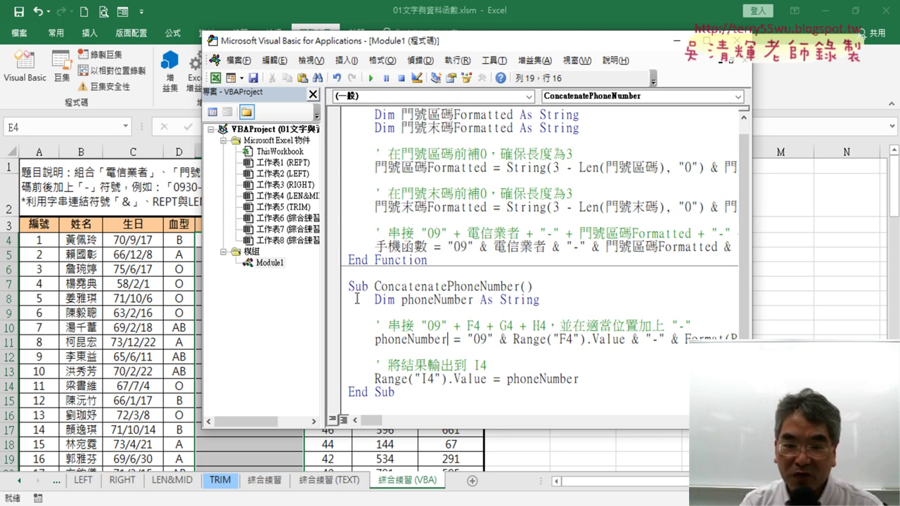
{"action": "left_click_drag", "start_coordinate": [349, 285], "coordinate": [395, 393]}
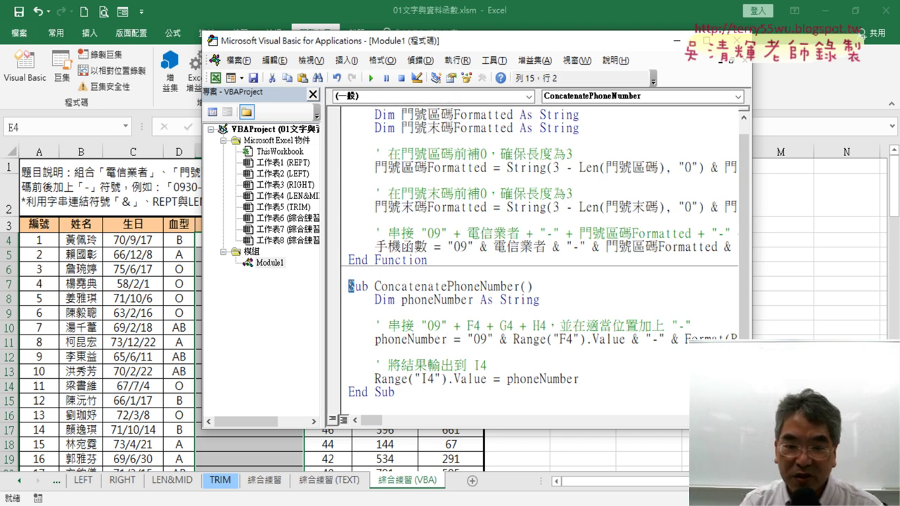
{"action": "left_click", "coordinate": [435, 338]}
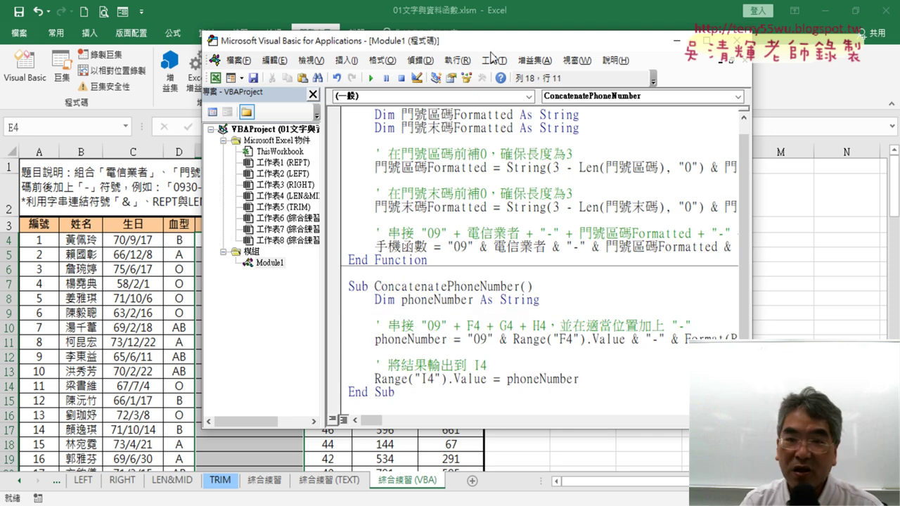
{"action": "left_click_drag", "start_coordinate": [492, 42], "coordinate": [745, 58]}
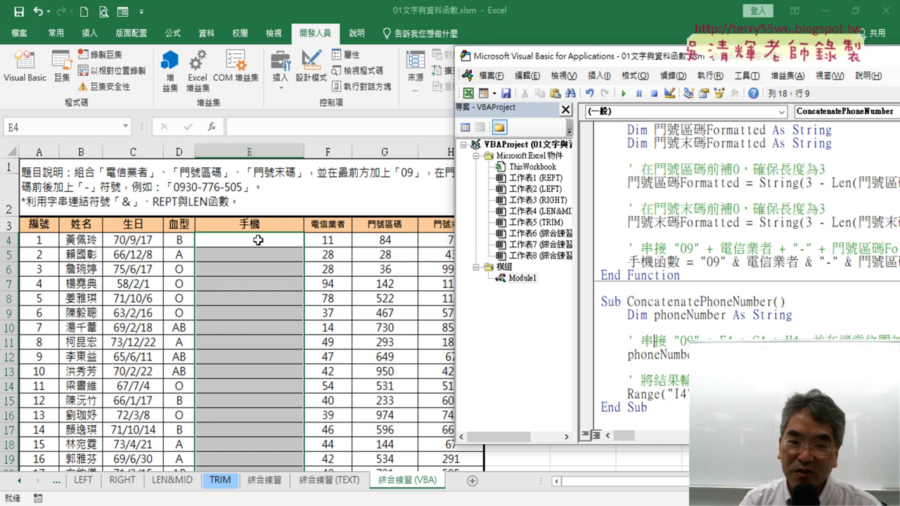
{"action": "left_click_drag", "start_coordinate": [614, 67], "coordinate": [760, 67]}
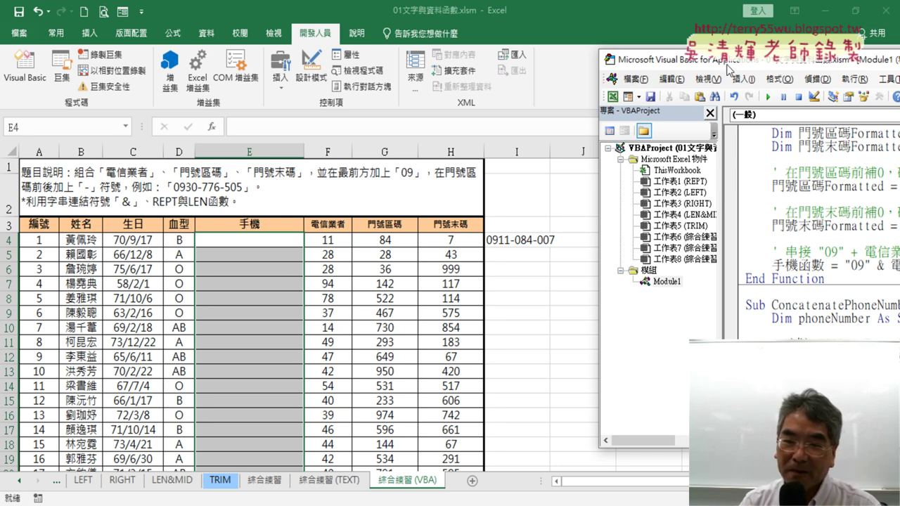
{"action": "left_click_drag", "start_coordinate": [728, 62], "coordinate": [311, 55]}
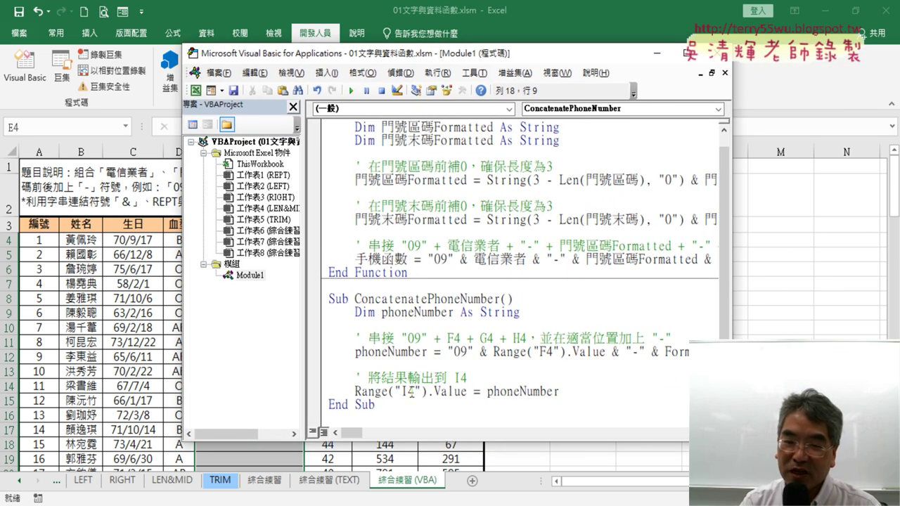
{"action": "left_click_drag", "start_coordinate": [408, 391], "coordinate": [401, 391]}
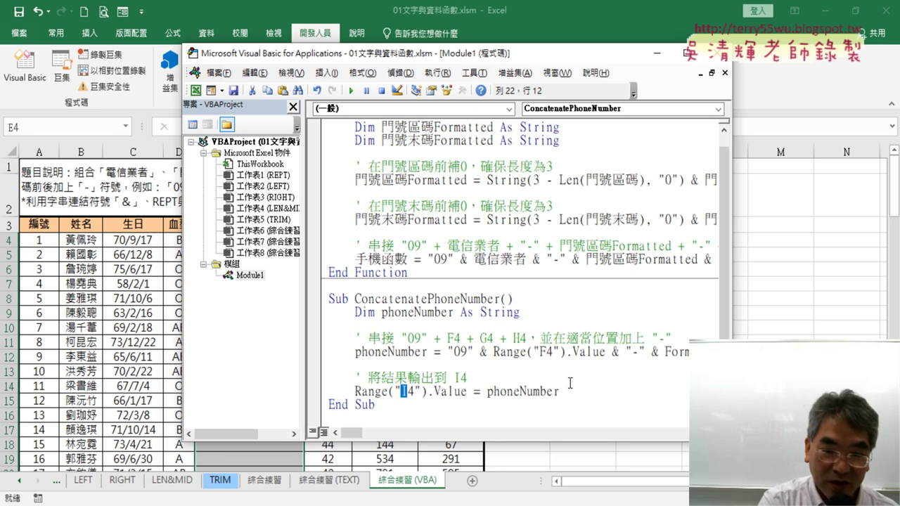
Step: Change the macro's output cell to E4 and run the Sub to fill E4
{"action": "type", "text": "E"}
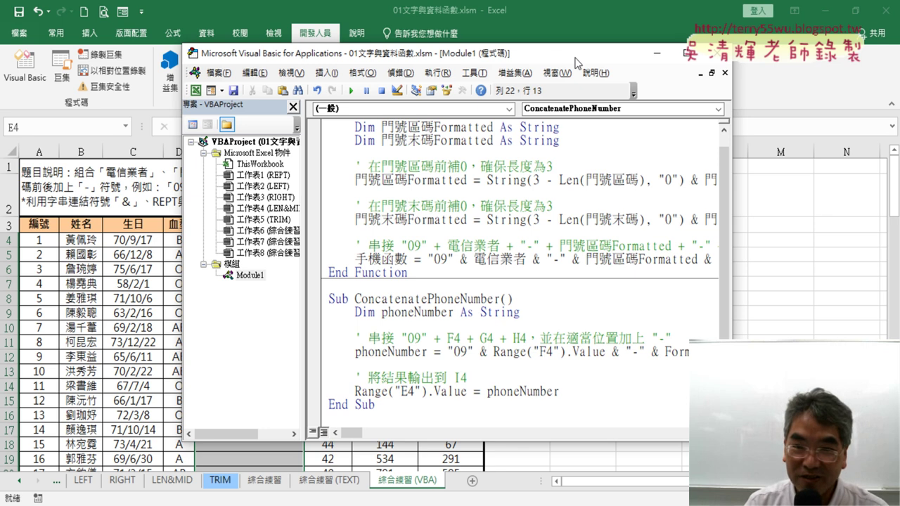
{"action": "left_click_drag", "start_coordinate": [555, 56], "coordinate": [832, 66]}
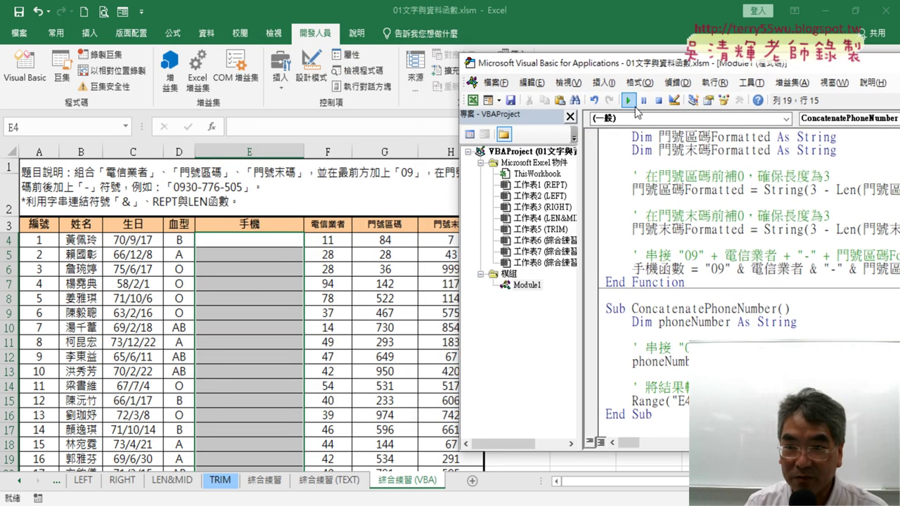
{"action": "left_click", "coordinate": [627, 100]}
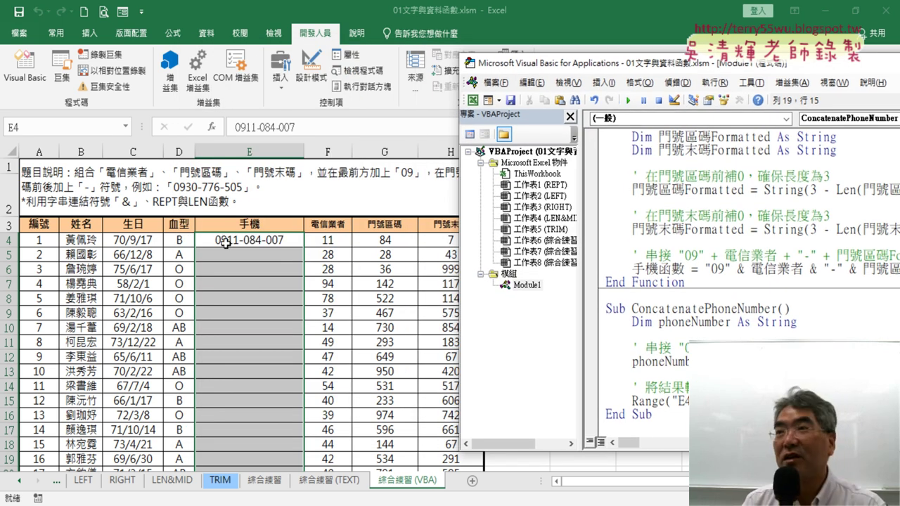
Step: Highlight Range("E4") and the phoneNumber variable in the code, then return to the ChatGPT chat
{"action": "left_click_drag", "start_coordinate": [640, 63], "coordinate": [237, 59]}
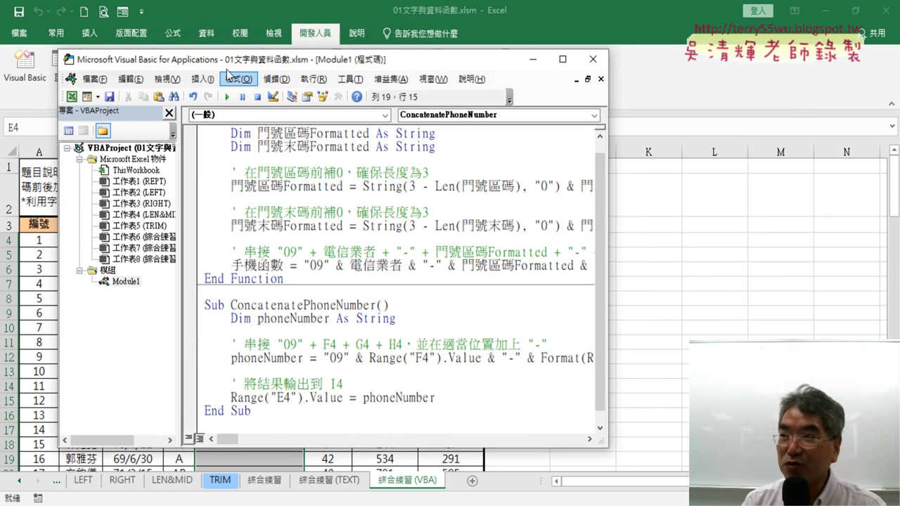
{"action": "left_click_drag", "start_coordinate": [303, 399], "coordinate": [228, 399]}
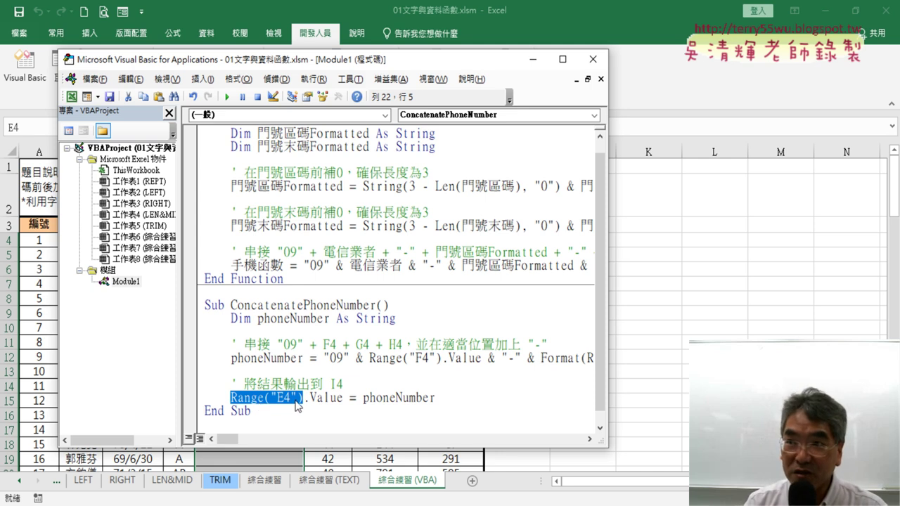
{"action": "left_click_drag", "start_coordinate": [452, 401], "coordinate": [369, 398]}
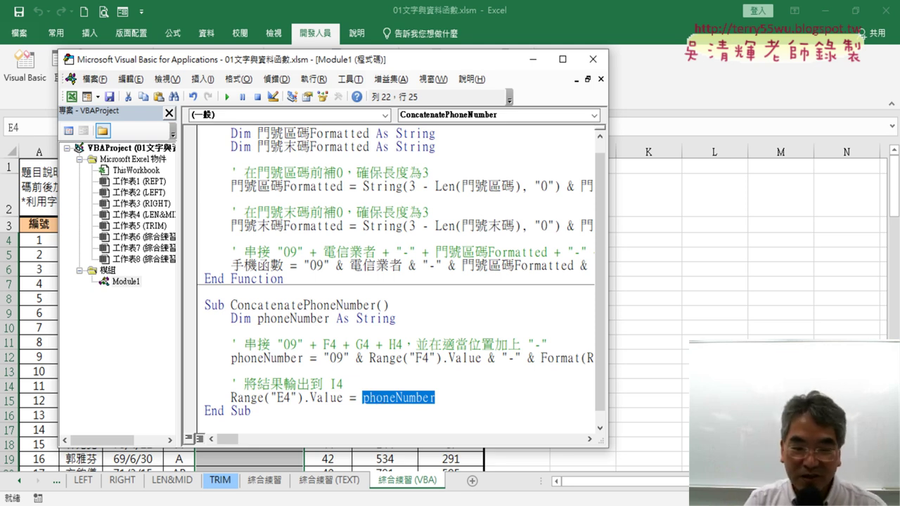
{"action": "left_click", "coordinate": [183, 464]}
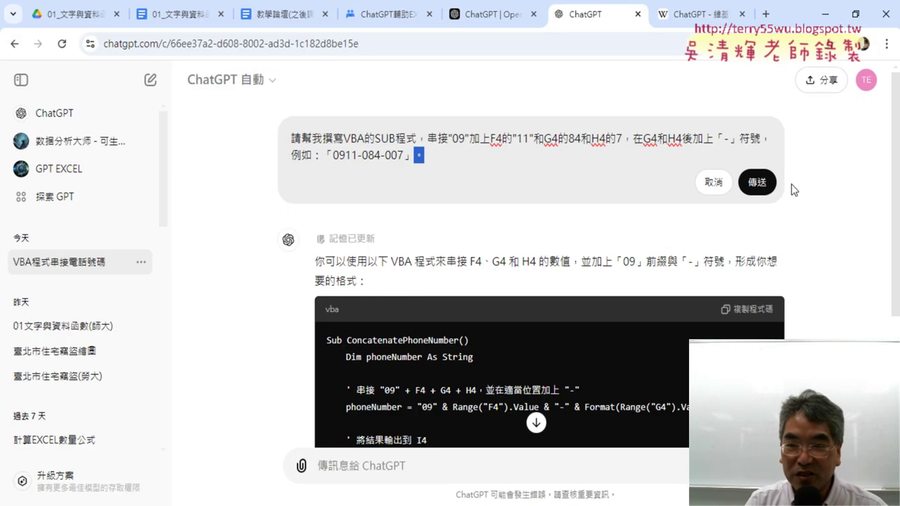
Step: Cancel the pending prompt edit and mark the original prompt and code end with red ink
{"action": "left_click", "coordinate": [713, 187]}
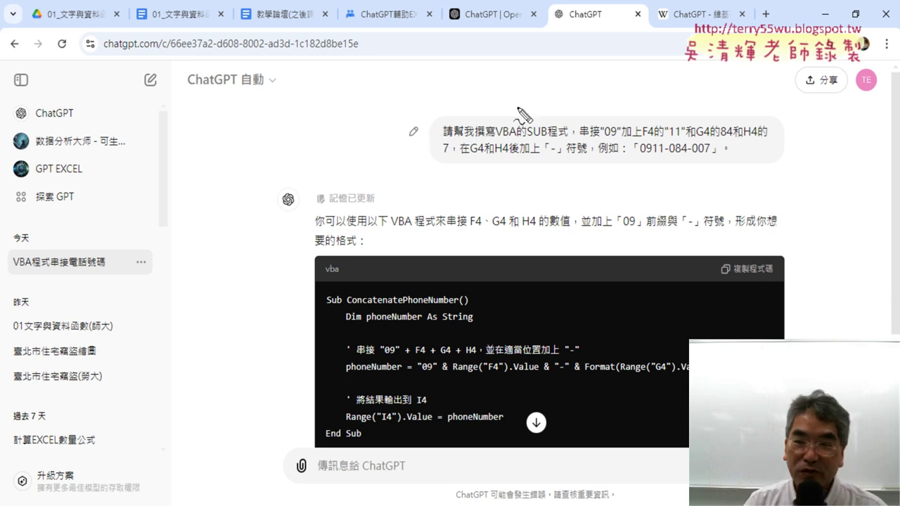
{"action": "mouse_move", "coordinate": [441, 116]}
{"action": "left_mouse_down"}
{"action": "mouse_move", "coordinate": [442, 176]}
{"action": "mouse_move", "coordinate": [738, 123]}
{"action": "mouse_move", "coordinate": [453, 168]}
{"action": "left_mouse_up"}
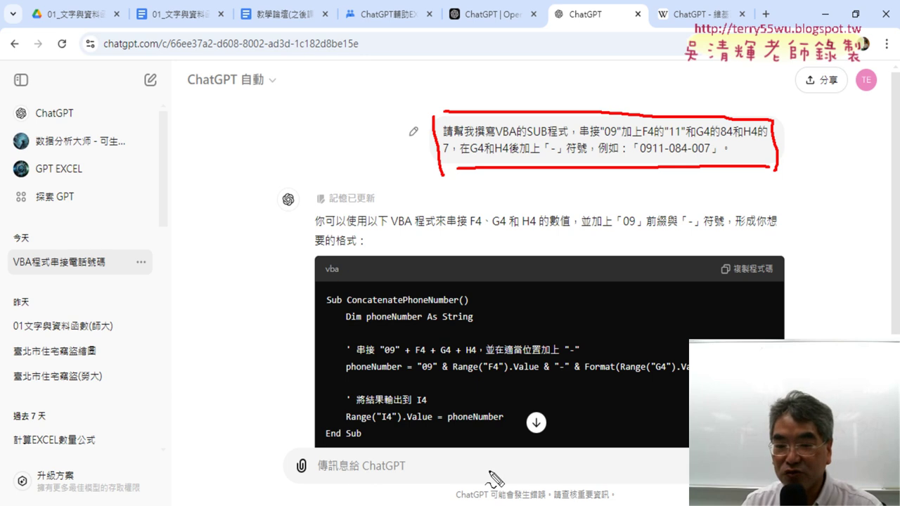
{"action": "left_click_drag", "start_coordinate": [324, 452], "coordinate": [325, 471]}
{"action": "mouse_move", "coordinate": [327, 438]}
{"action": "left_mouse_down"}
{"action": "mouse_move", "coordinate": [383, 437]}
{"action": "mouse_move", "coordinate": [323, 467]}
{"action": "left_mouse_up"}
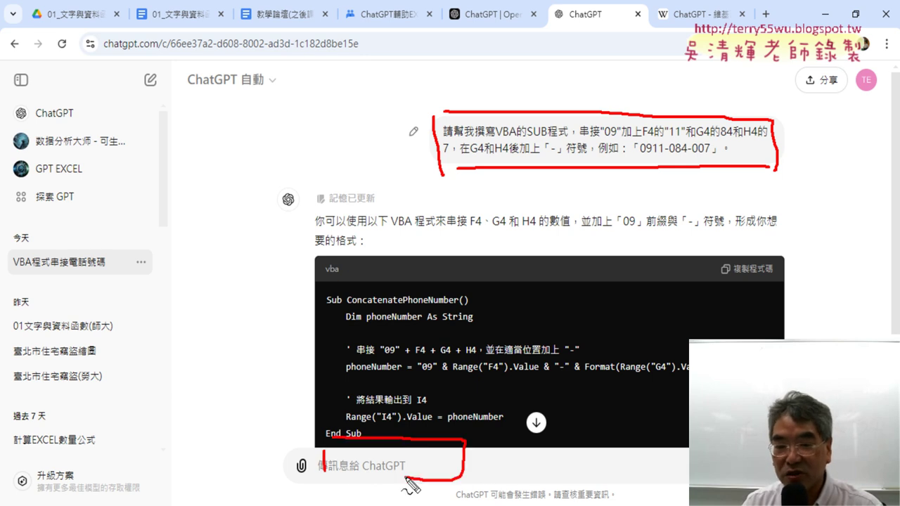
Step: Add red box and arrow marks beside the prompt, clear them, and reopen the prompt for editing
{"action": "left_click_drag", "start_coordinate": [426, 146], "coordinate": [404, 146]}
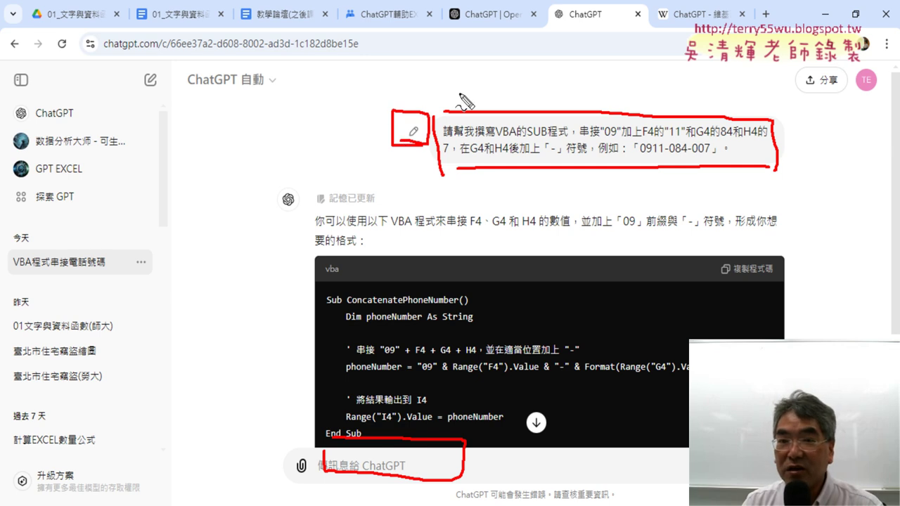
{"action": "mouse_move", "coordinate": [476, 72]}
{"action": "left_mouse_down"}
{"action": "mouse_move", "coordinate": [416, 113]}
{"action": "mouse_move", "coordinate": [449, 107]}
{"action": "left_mouse_up"}
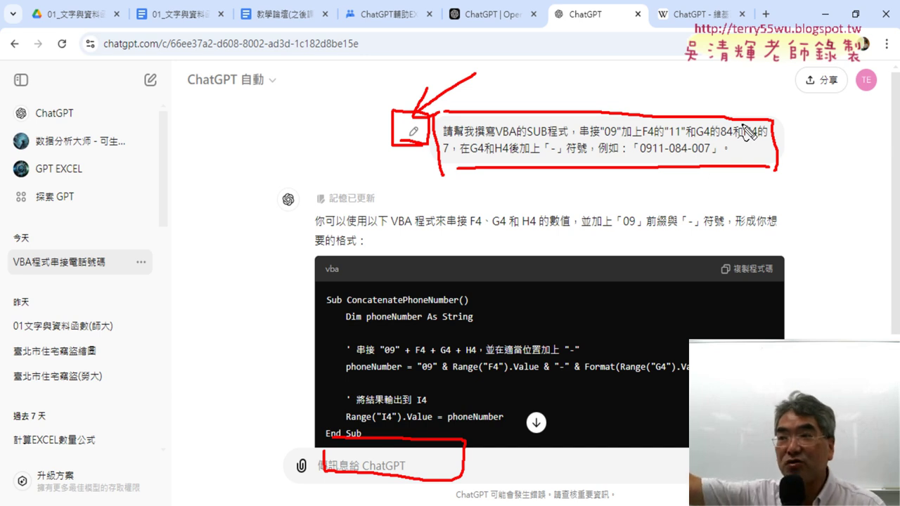
{"action": "key", "text": "Escape"}
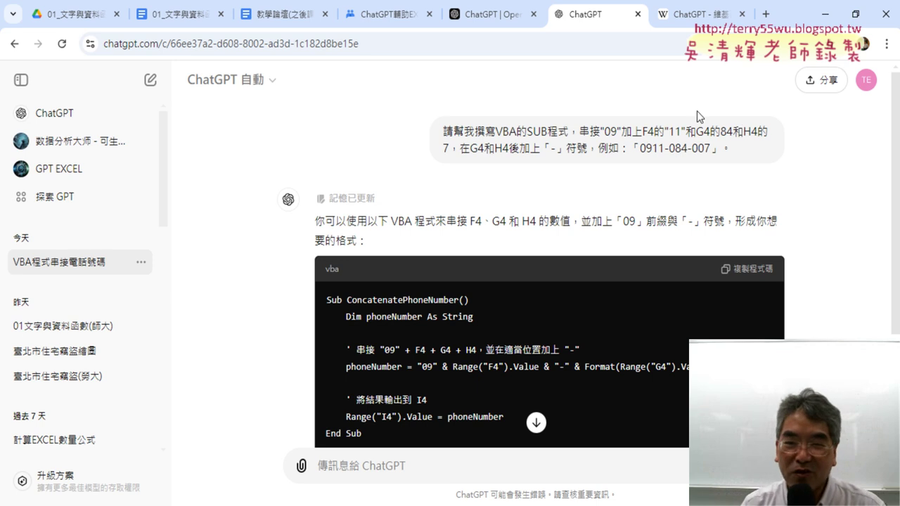
{"action": "left_click", "coordinate": [413, 132]}
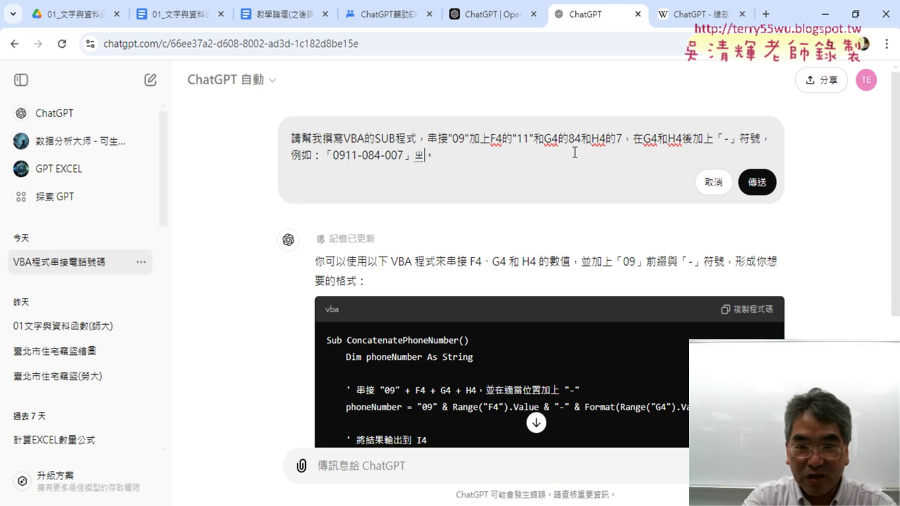
{"action": "key", "text": "BackSpace"}
{"action": "type", "text": "，ㄏㄧ"}
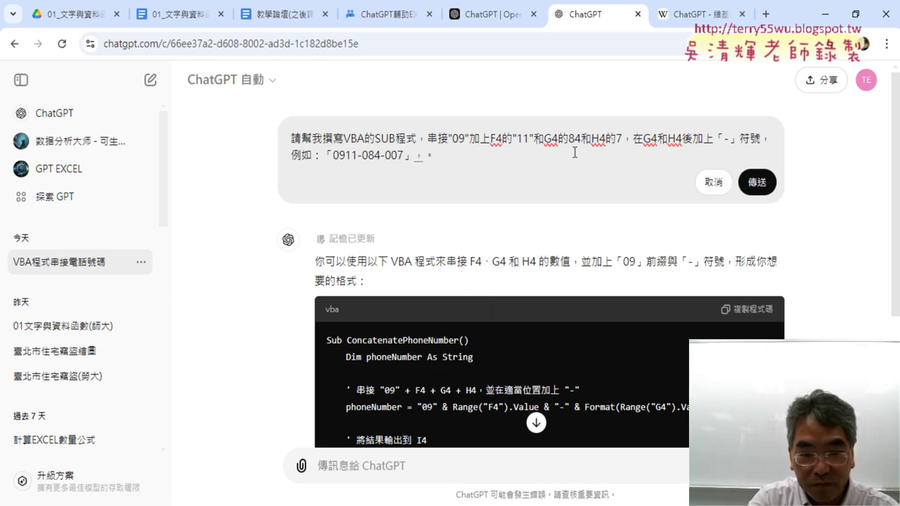
{"action": "type", "text": "ㄤ"}
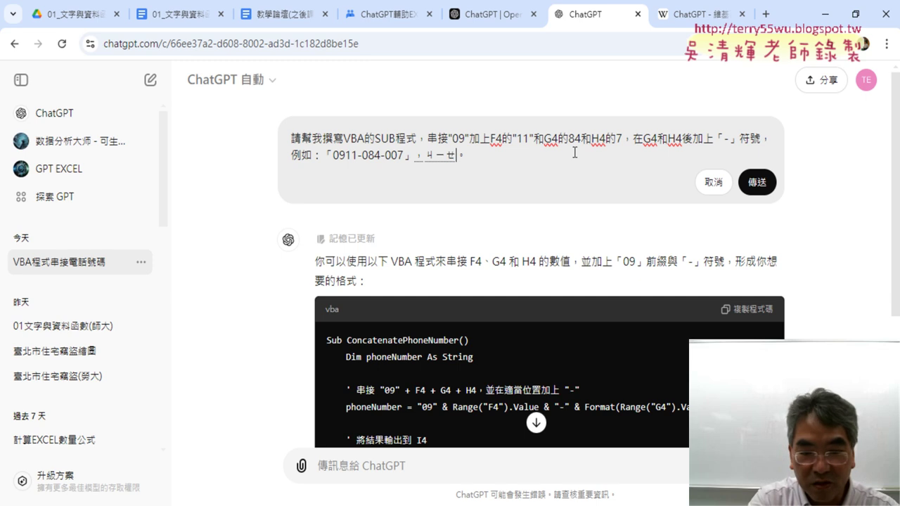
{"action": "key", "text": "BackSpace"}
{"action": "key", "text": "BackSpace"}
{"action": "key", "text": "BackSpace"}
{"action": "key", "text": "BackSpace"}
{"action": "key", "text": "grave"}
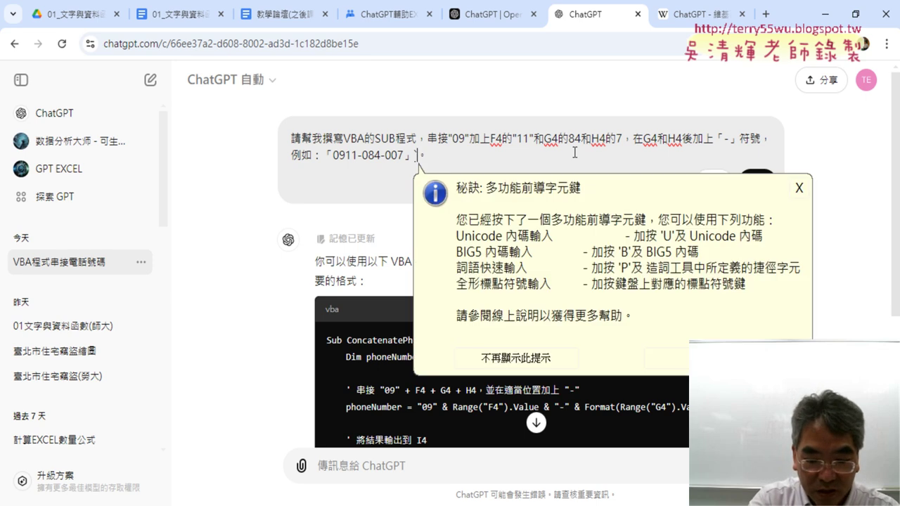
{"action": "type", "text": "，結果ㄕㄨ"}
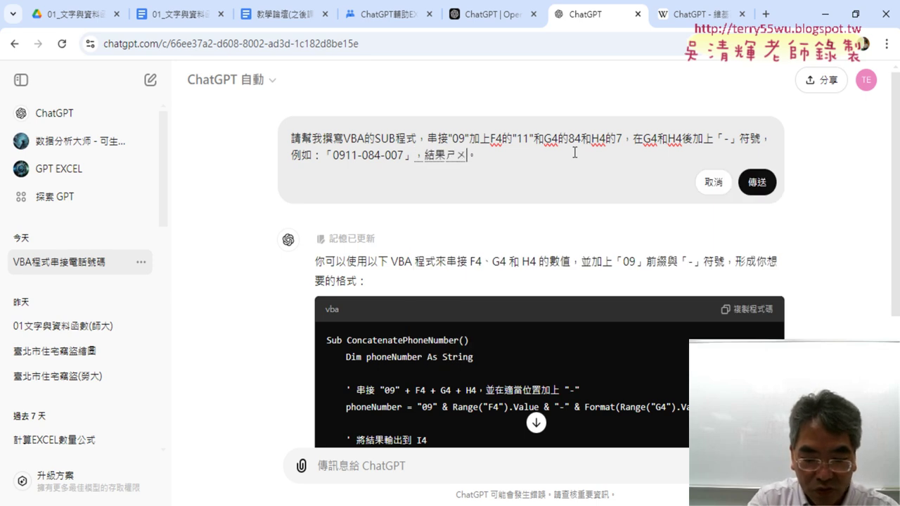
{"action": "type", "text": "輸出到"}
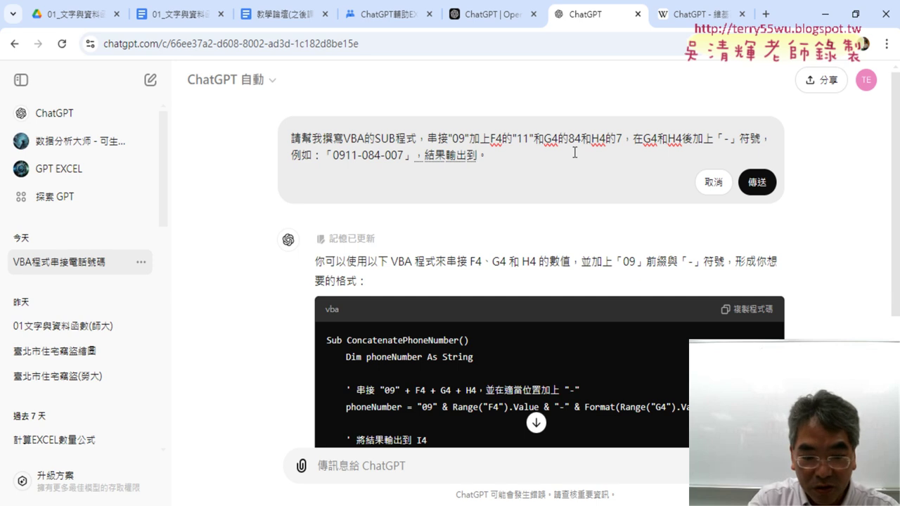
{"action": "type", "text": "E4"}
{"action": "key", "text": "Return"}
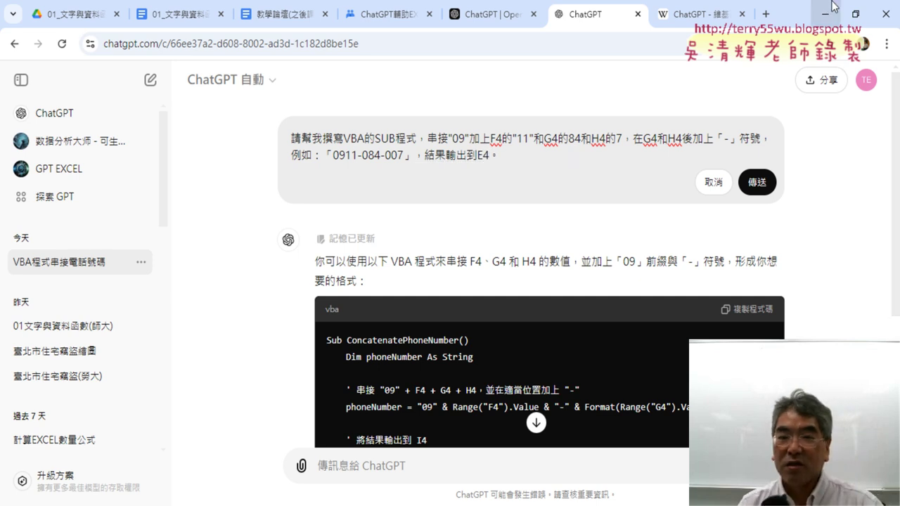
{"action": "left_click_drag", "start_coordinate": [426, 156], "coordinate": [492, 157]}
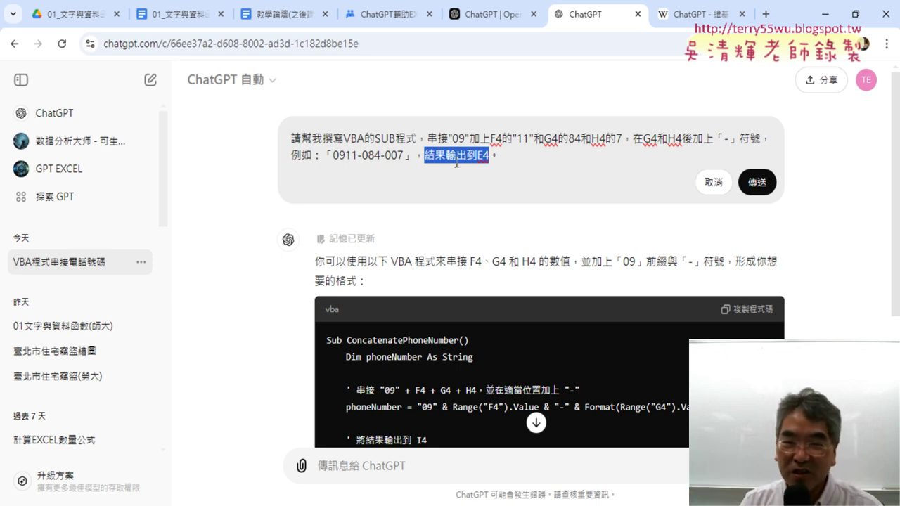
{"action": "left_click", "coordinate": [757, 182]}
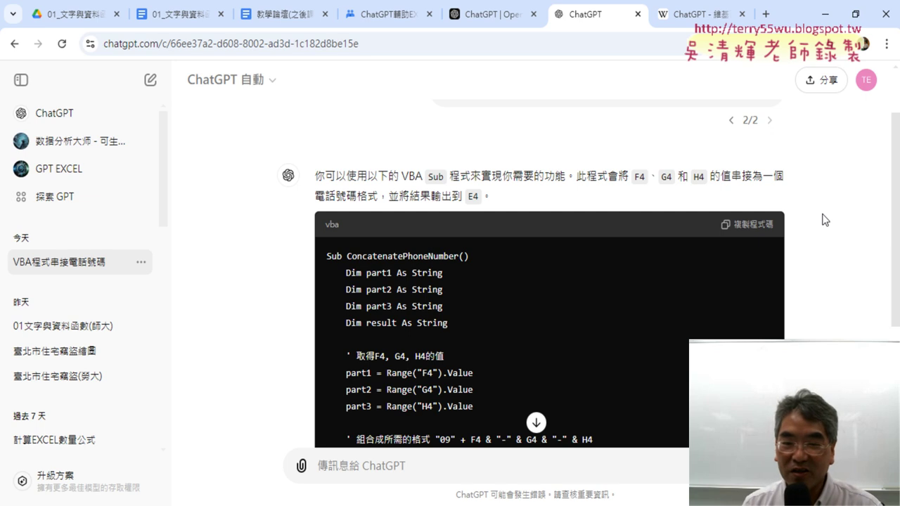
Step: Review the new answer's code, highlighting Range("E4").Value, then scroll back to the revised question
{"action": "scroll", "coordinate": [587, 252], "scroll_direction": "down", "scroll_amount": 1}
{"action": "scroll", "coordinate": [563, 260], "scroll_direction": "down", "scroll_amount": 2}
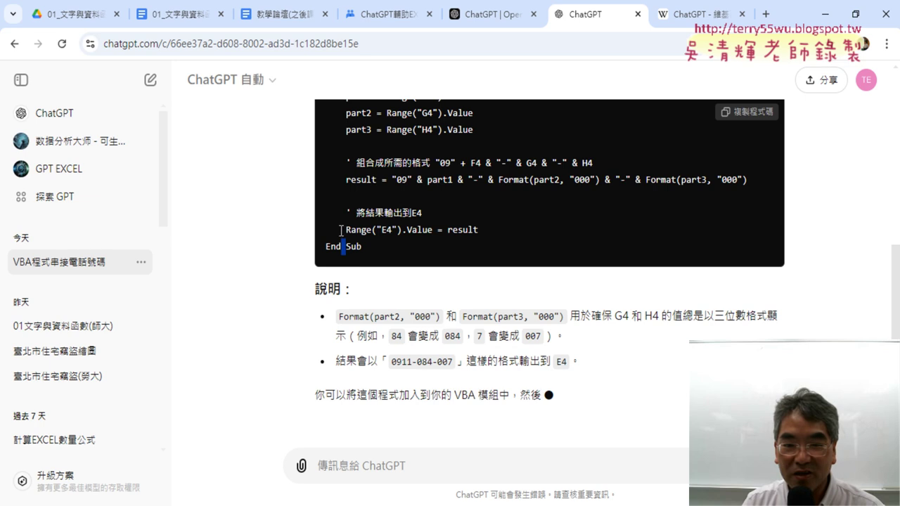
{"action": "left_click_drag", "start_coordinate": [340, 230], "coordinate": [438, 194]}
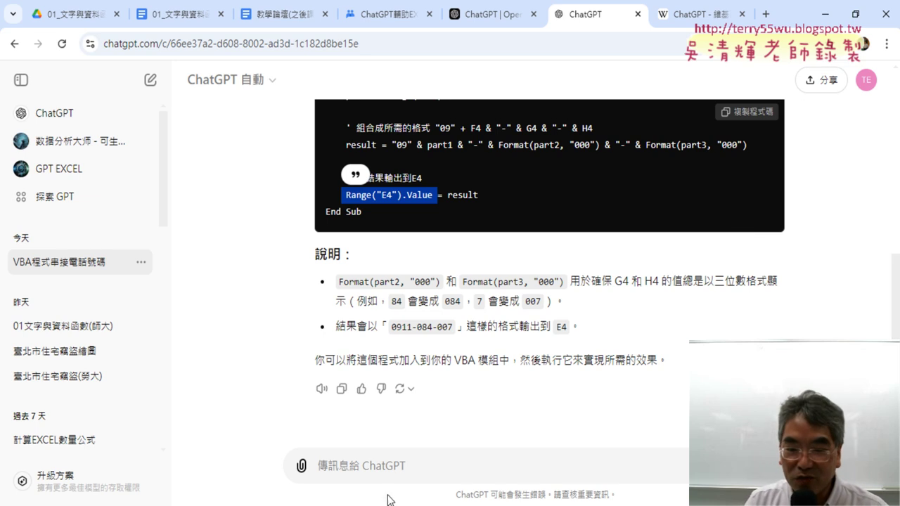
{"action": "left_click", "coordinate": [319, 466]}
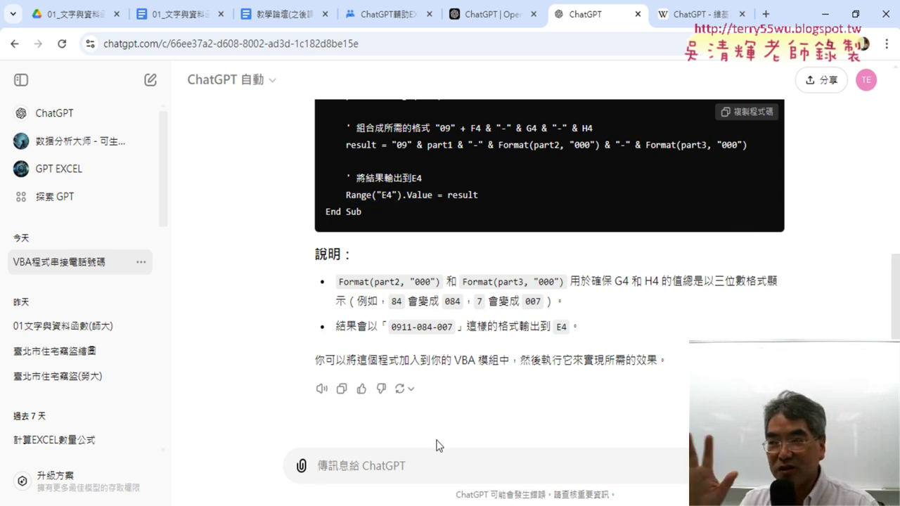
{"action": "scroll", "coordinate": [590, 333], "scroll_direction": "up", "scroll_amount": 5}
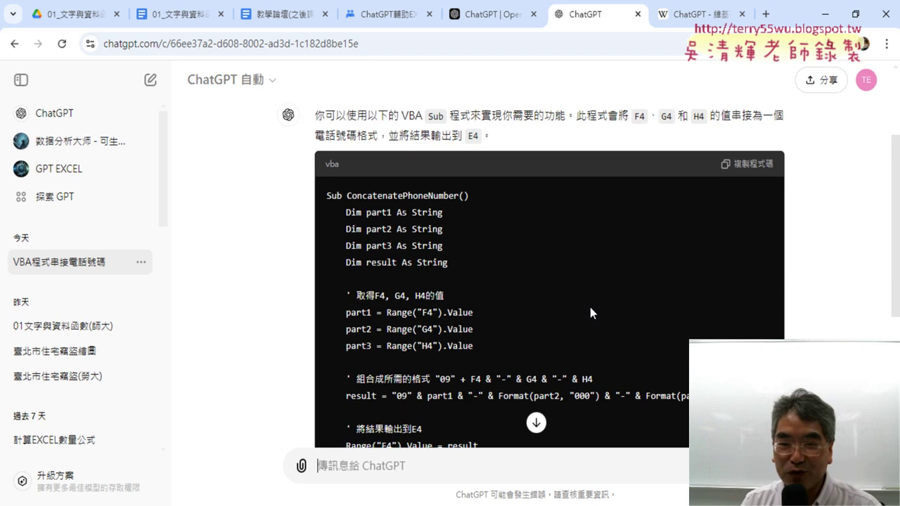
{"action": "scroll", "coordinate": [588, 303], "scroll_direction": "up", "scroll_amount": 2}
{"action": "left_click_drag", "start_coordinate": [492, 166], "coordinate": [443, 131]}
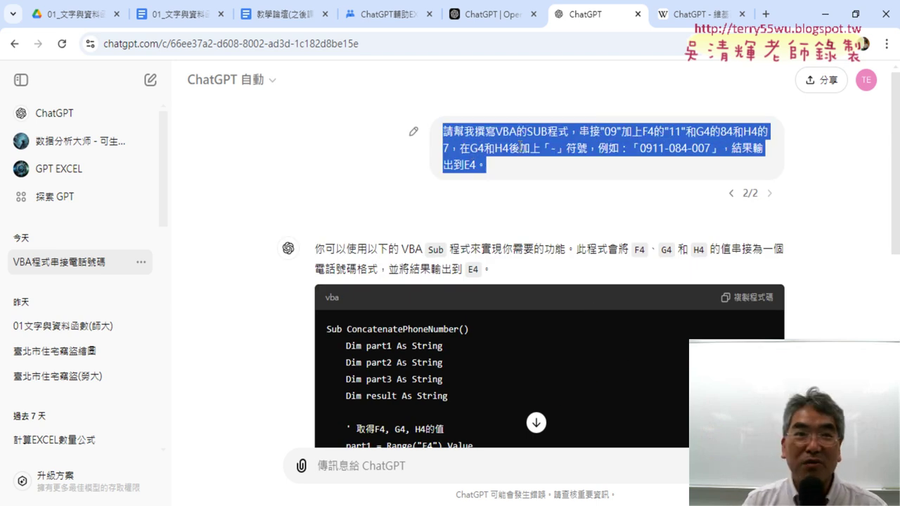